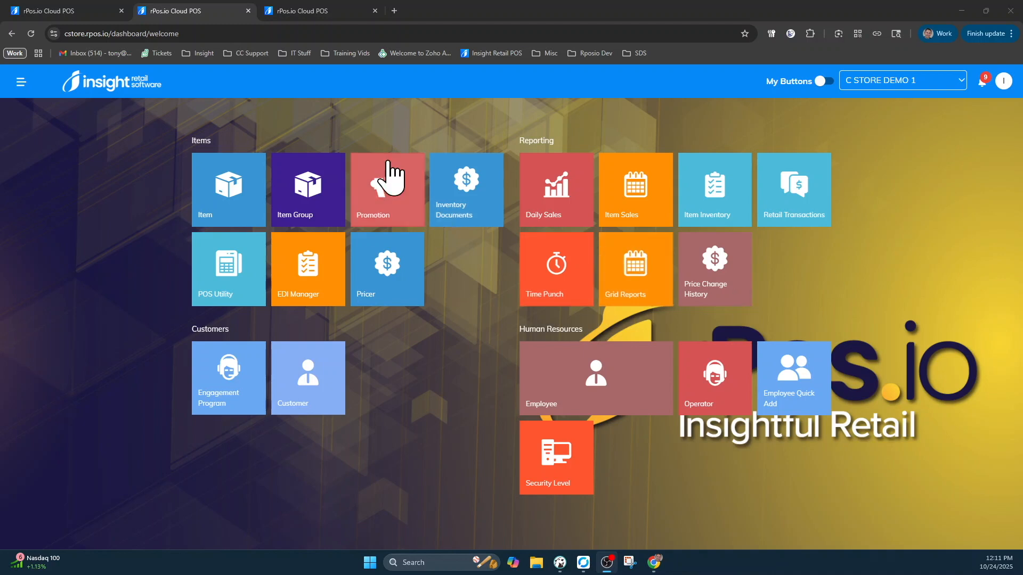
Open the Pricer on the Henderson site and filter by operating company PM USA and brand MARLBORO
{"action": "left_click", "coordinate": [324, 8]}
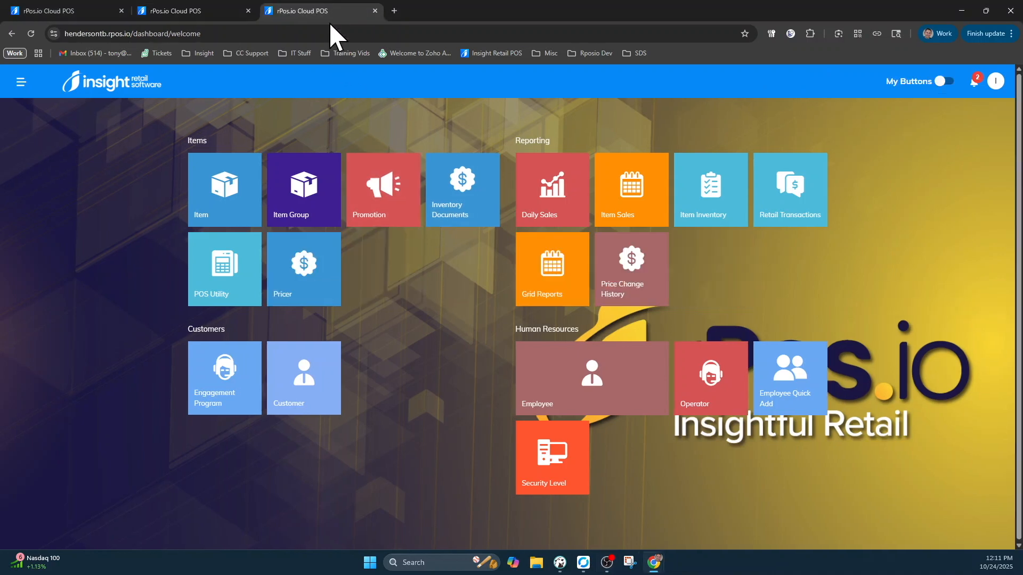
{"action": "left_click", "coordinate": [304, 301]}
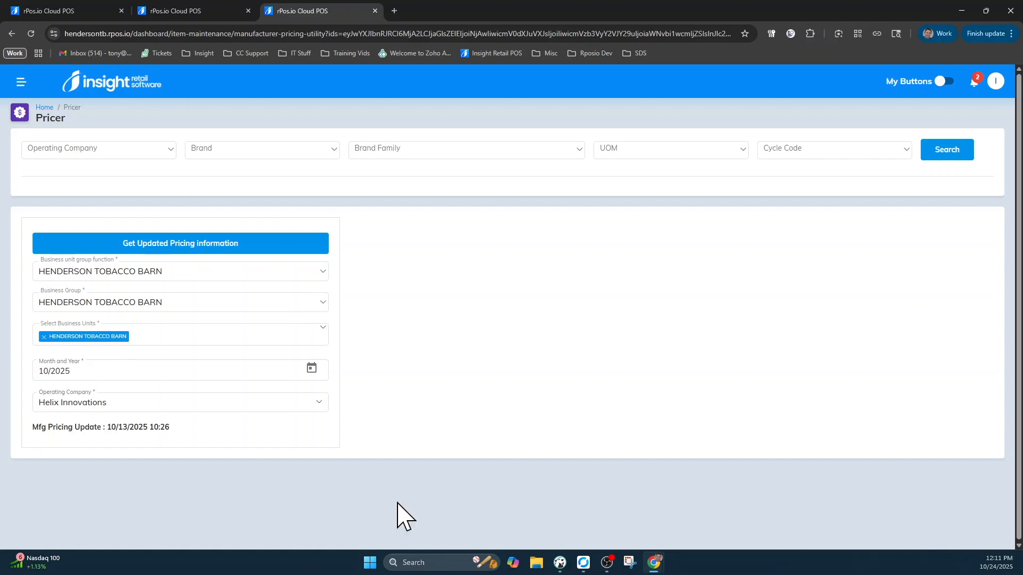
{"action": "left_click", "coordinate": [96, 151]}
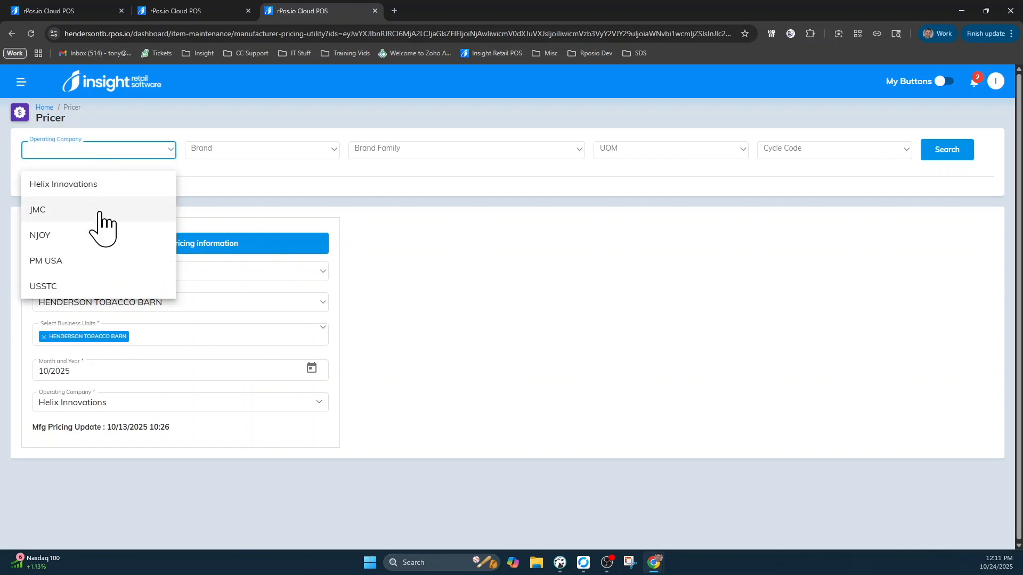
{"action": "left_click", "coordinate": [47, 261]}
{"action": "left_click", "coordinate": [261, 150]}
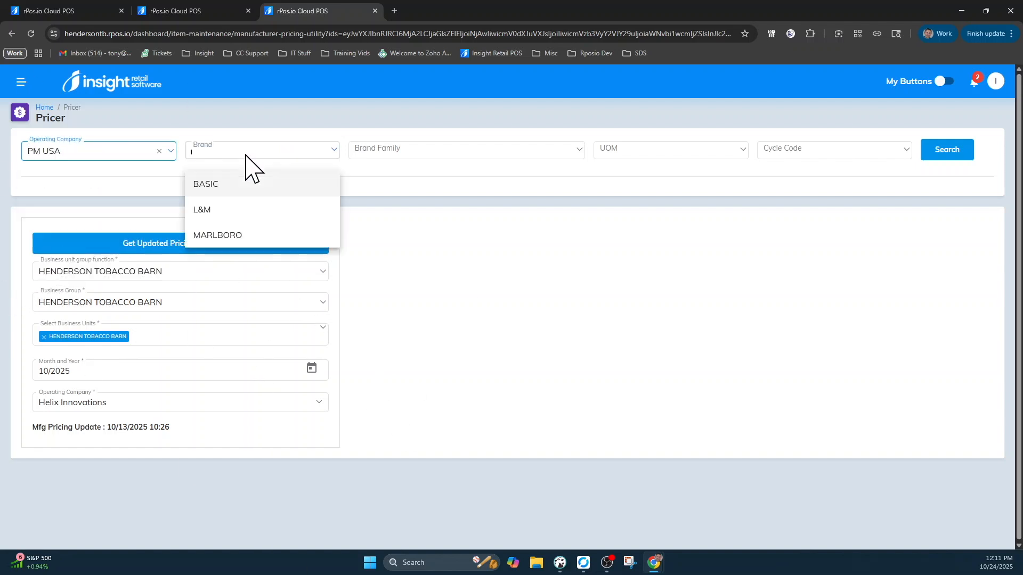
{"action": "left_click", "coordinate": [227, 235]}
Search pricing for brand family MARLBORO BLACK MENTHOL, UOM PACK and cycle code 202510, and review the allowances and item prices
{"action": "left_click", "coordinate": [400, 154]}
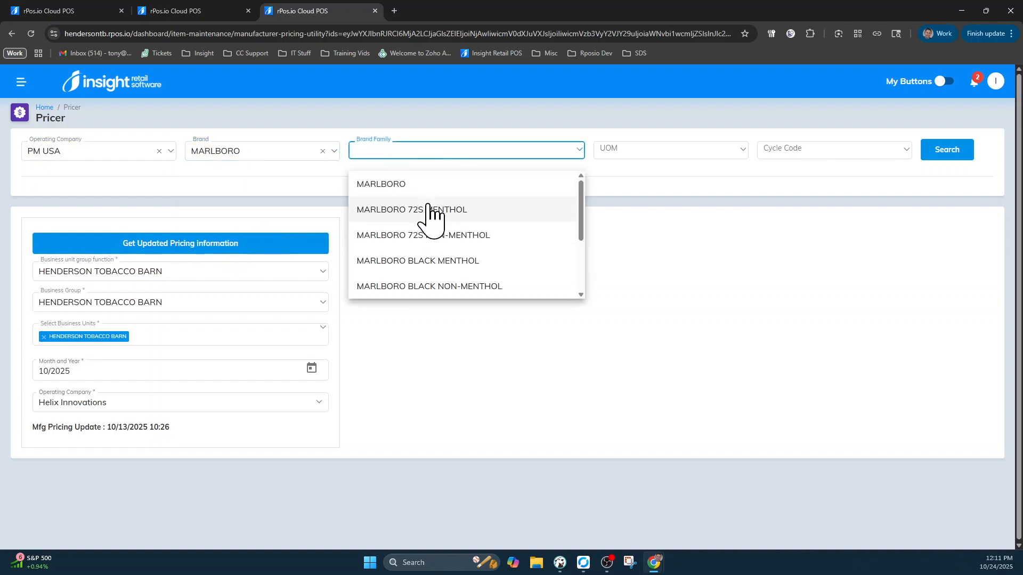
{"action": "left_click", "coordinate": [436, 265]}
{"action": "left_click", "coordinate": [610, 155]}
{"action": "left_click", "coordinate": [613, 208]}
{"action": "left_click", "coordinate": [787, 156]}
{"action": "left_click", "coordinate": [772, 195]}
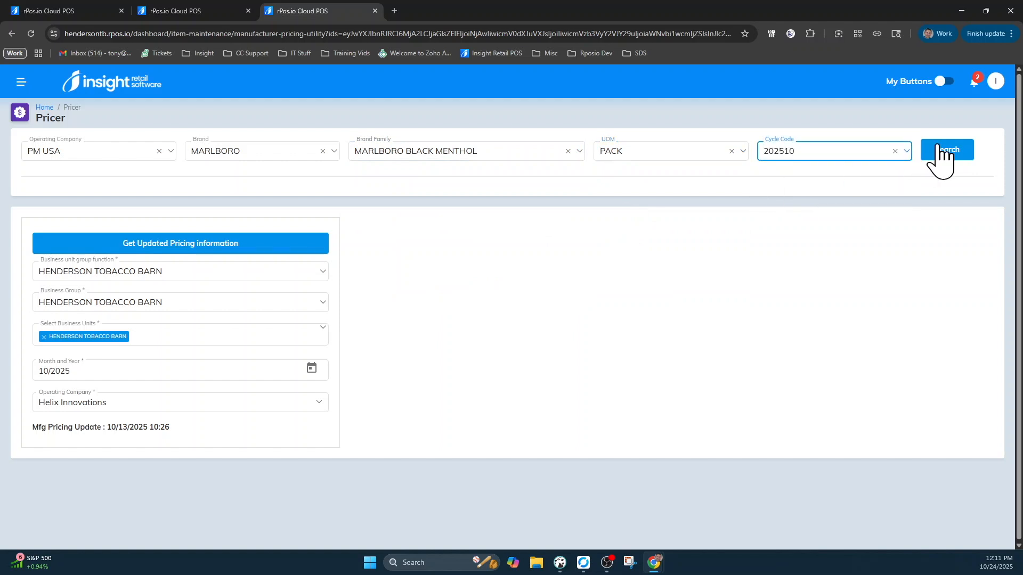
{"action": "left_click", "coordinate": [948, 151]}
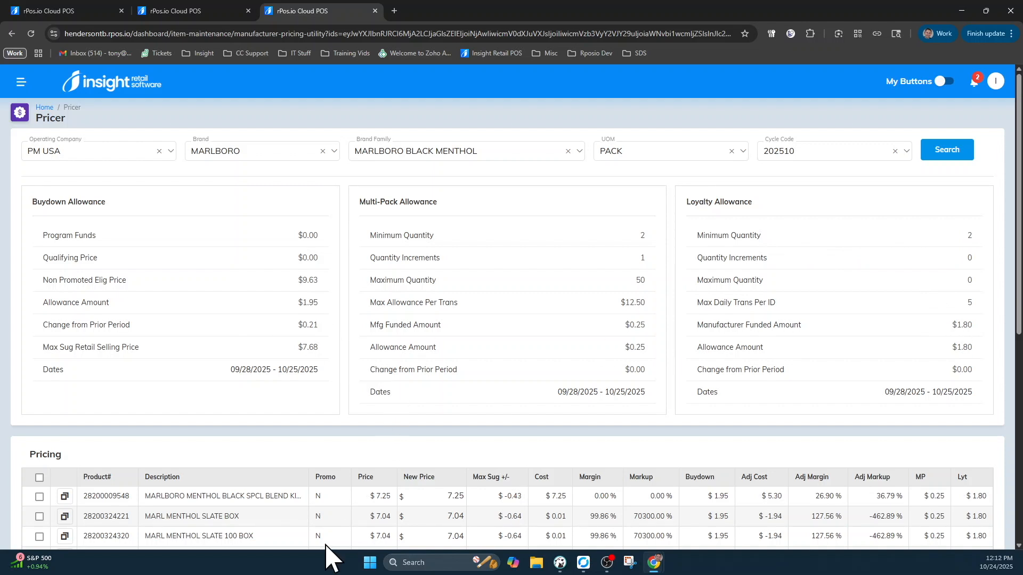
{"action": "scroll", "coordinate": [274, 521], "scroll_direction": "down", "scroll_amount": 2}
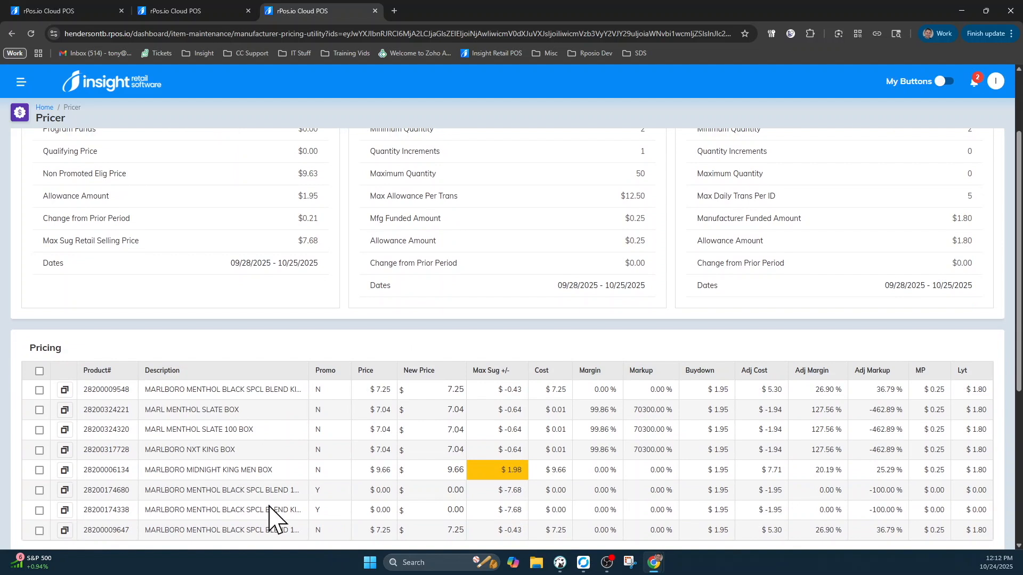
{"action": "scroll", "coordinate": [327, 315], "scroll_direction": "up", "scroll_amount": 2}
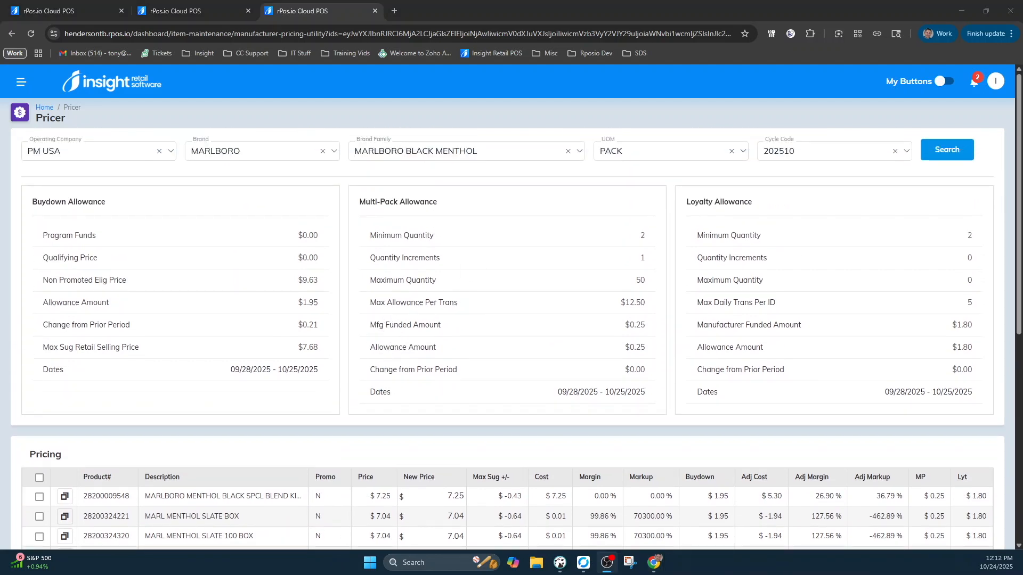
Switch to the C STORE DEMO 1 site and display the items of the MARLBORO MULTI item group
{"action": "left_click", "coordinate": [197, 13]}
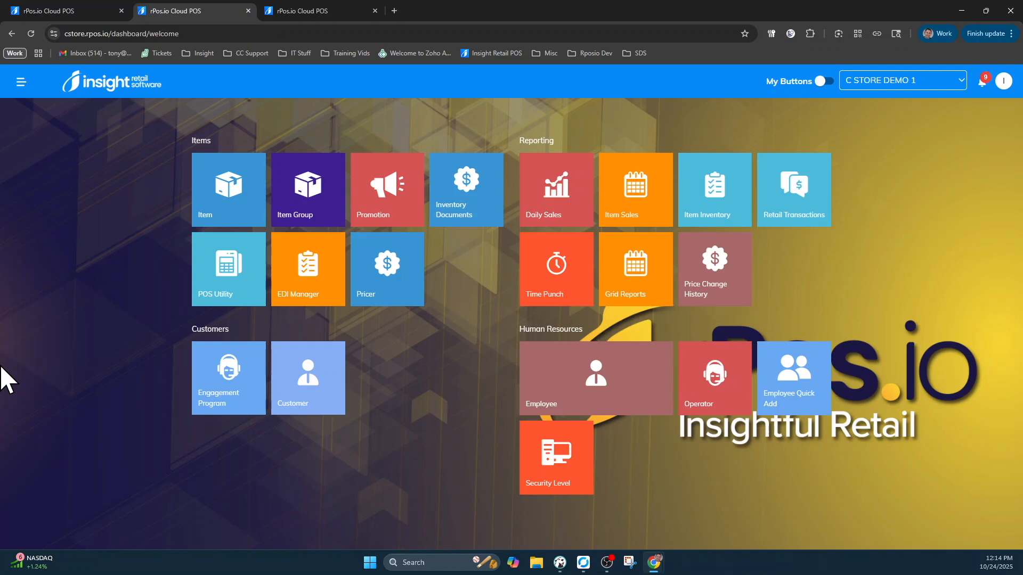
{"action": "left_click", "coordinate": [296, 203]}
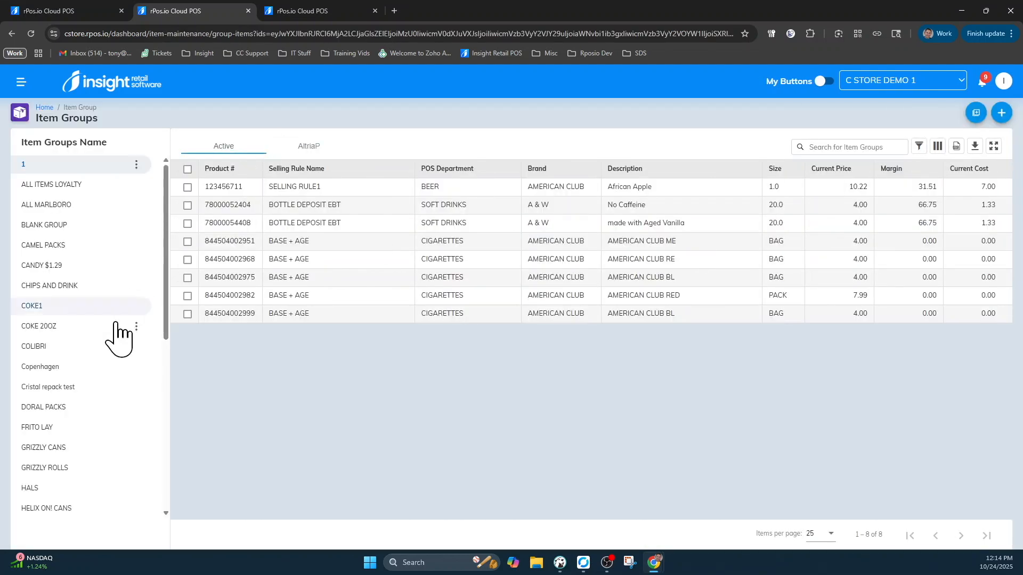
{"action": "scroll", "coordinate": [93, 301], "scroll_direction": "down", "scroll_amount": 5}
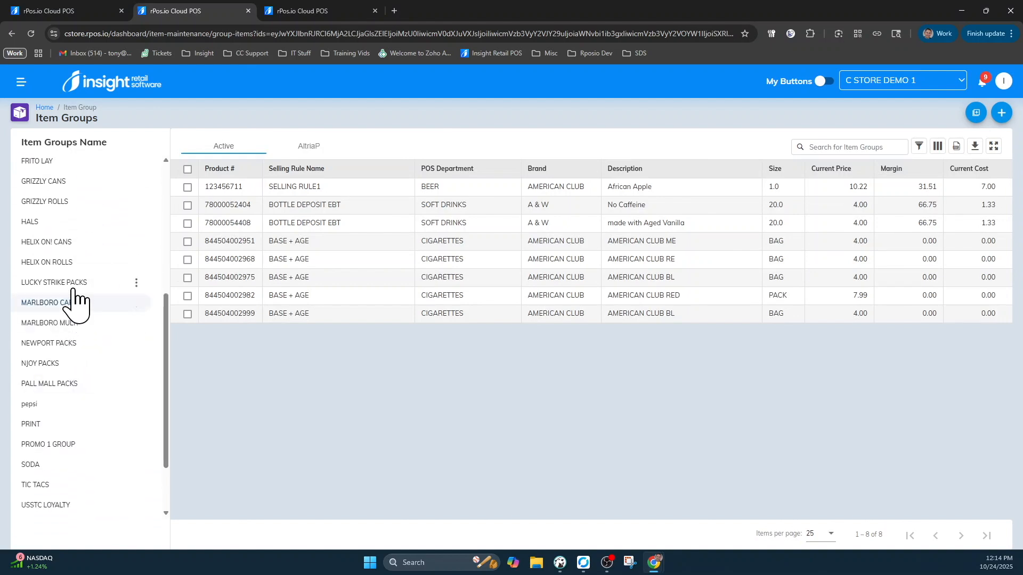
{"action": "left_click", "coordinate": [67, 324]}
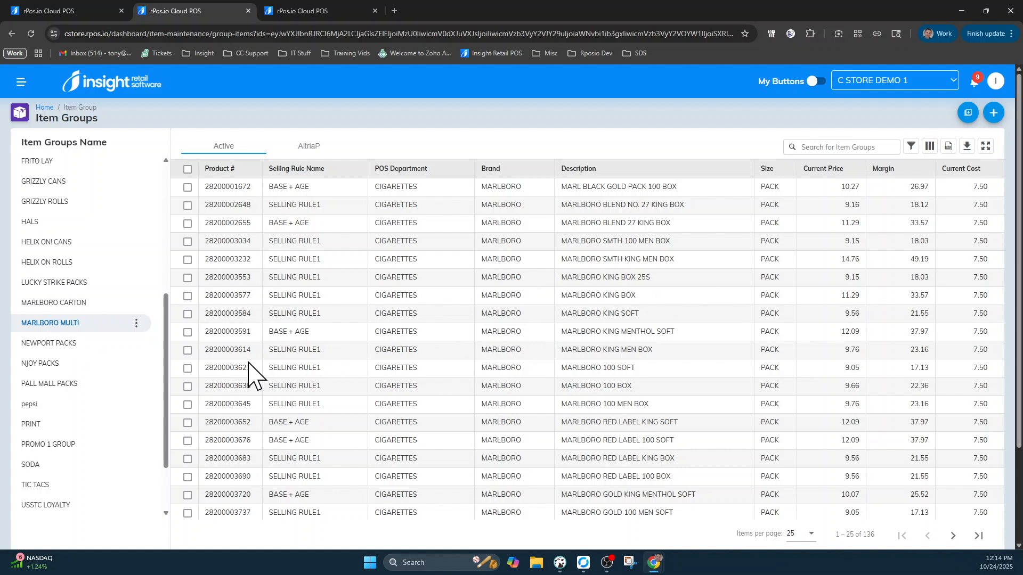
Open the MARLBORO MULTI group definition and examine its filter criteria and the preview of matching items
{"action": "left_click", "coordinate": [137, 324]}
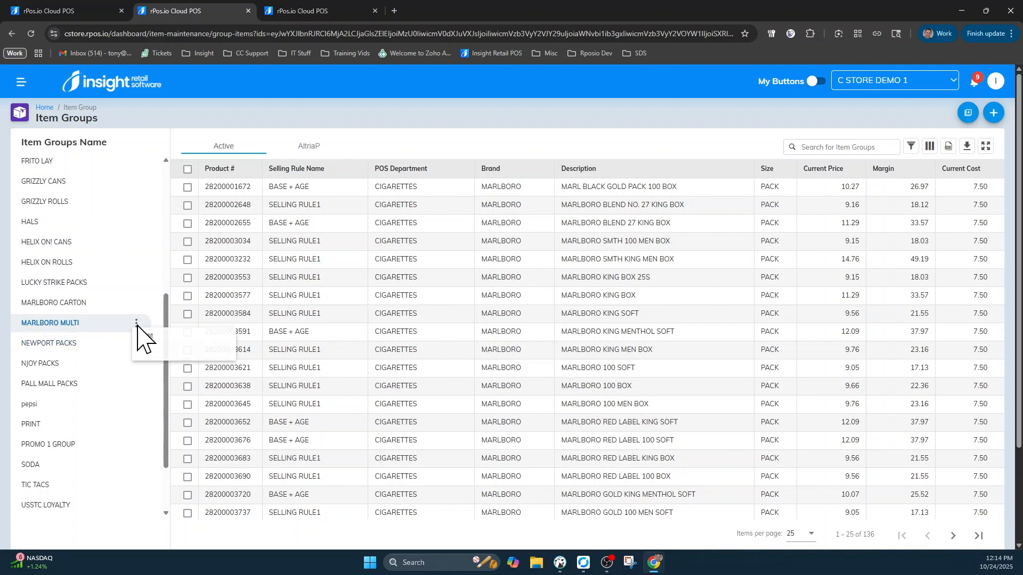
{"action": "left_click", "coordinate": [147, 336]}
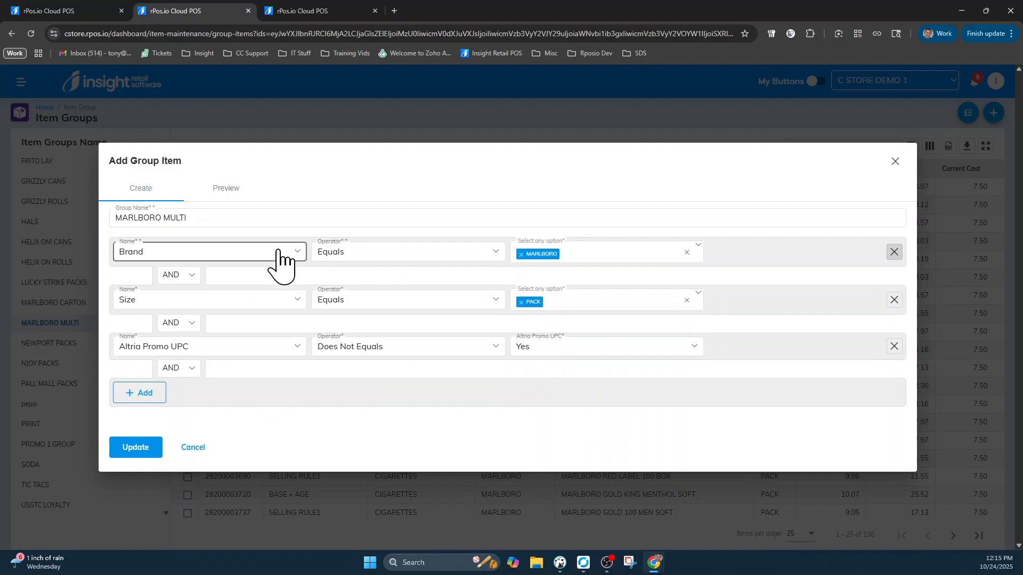
{"action": "left_click", "coordinate": [239, 194]}
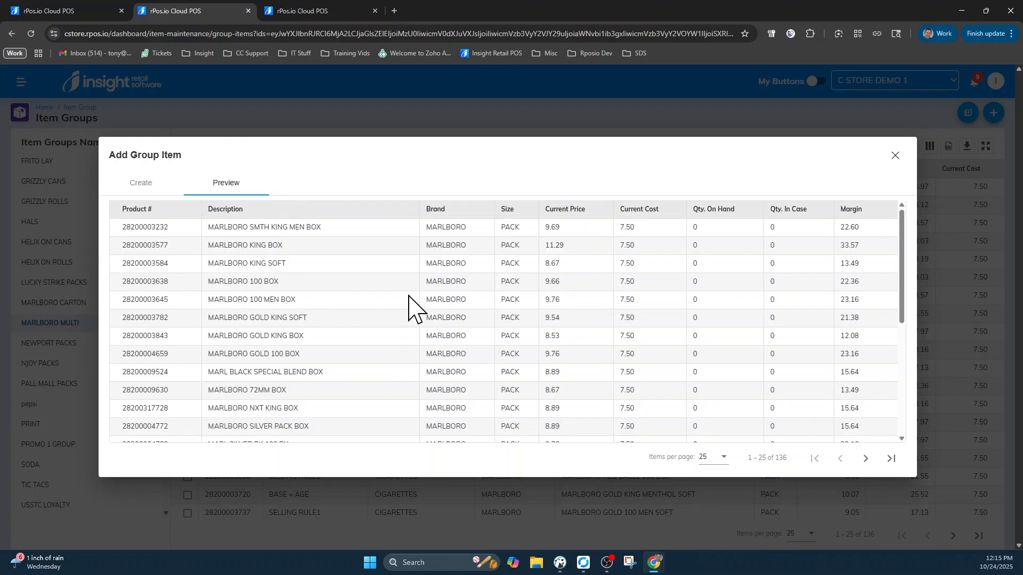
{"action": "left_click", "coordinate": [133, 187]}
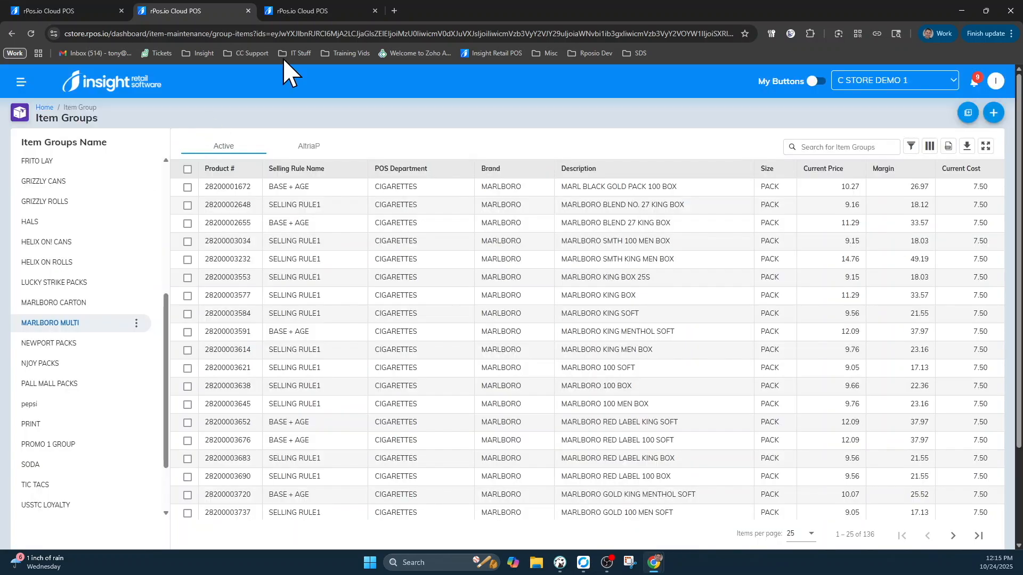
Search the promotions for "marl", open MARLBORO MP for editing, and compare it with the Pricer's multi-pack allowance
{"action": "left_click", "coordinate": [45, 108]}
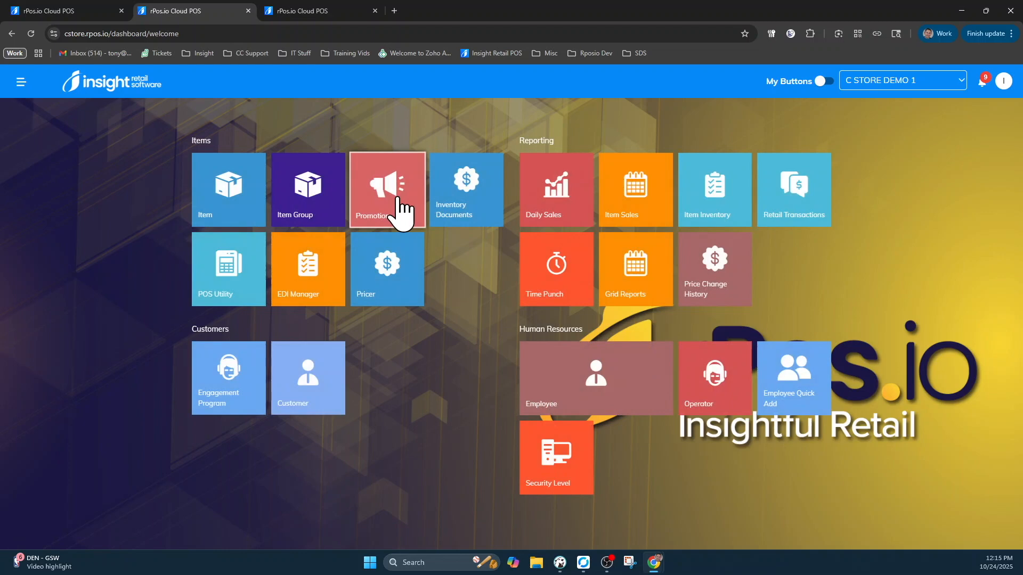
{"action": "left_click", "coordinate": [399, 209]}
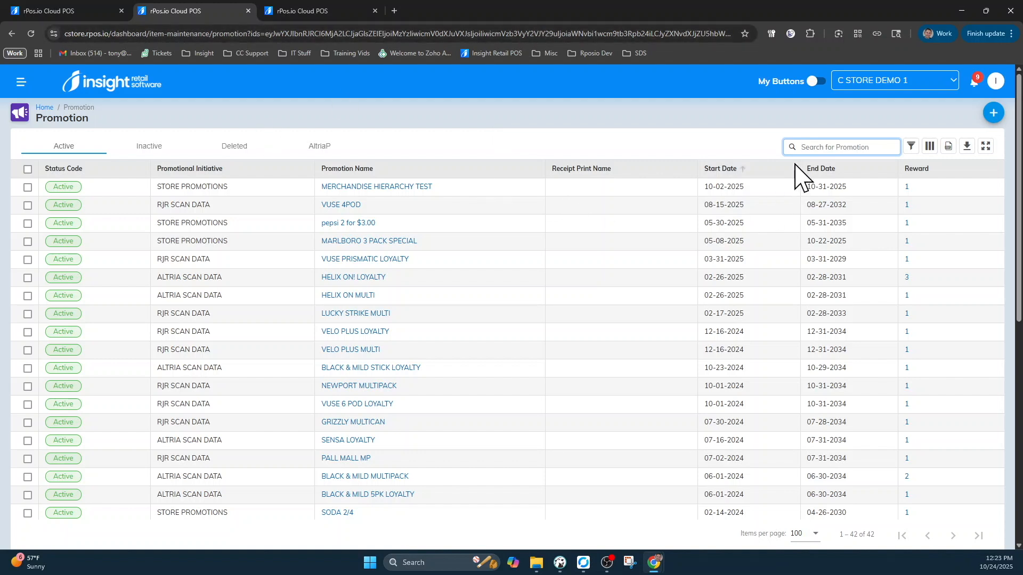
{"action": "type", "text": "marl"}
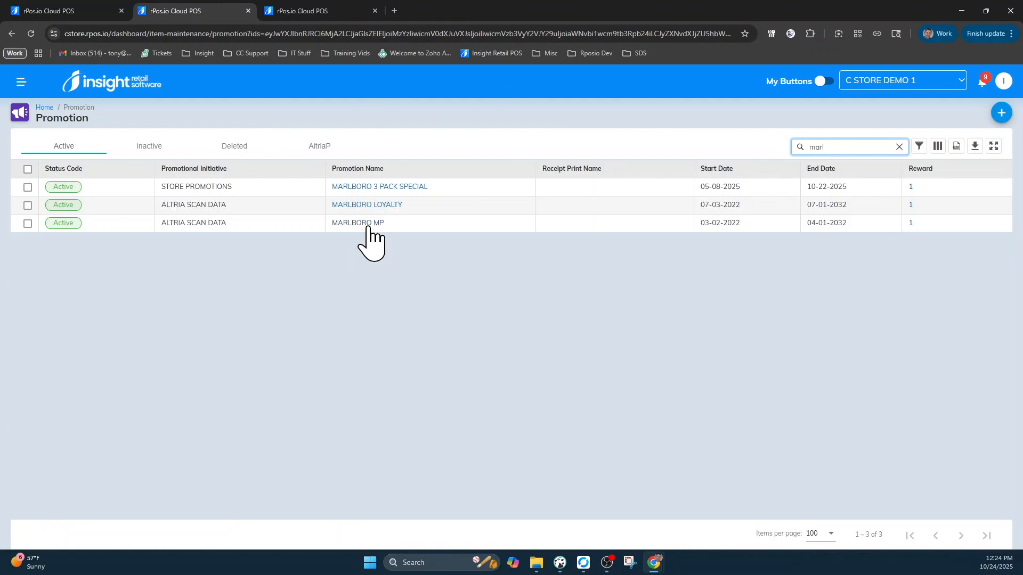
{"action": "left_click", "coordinate": [368, 223]}
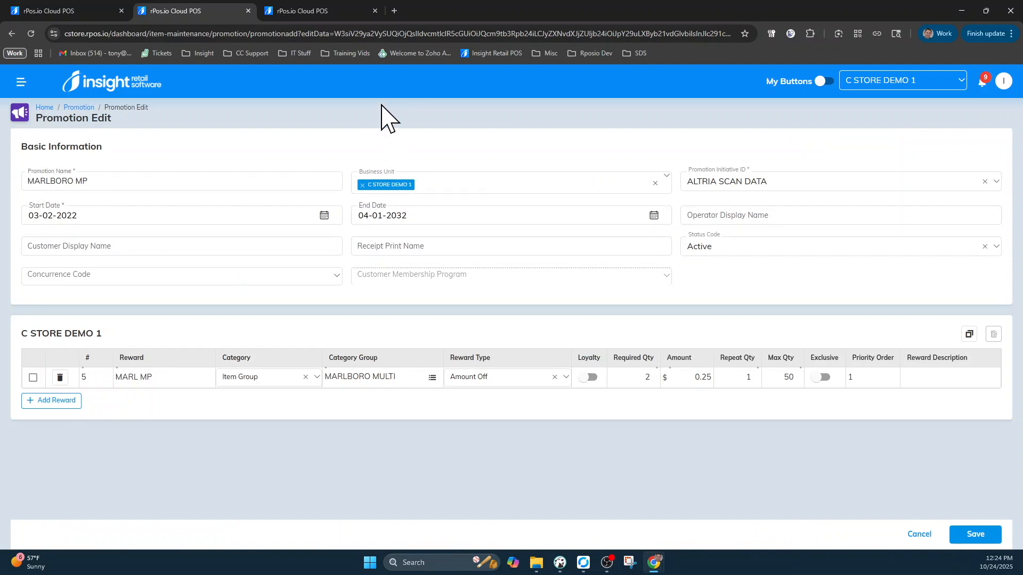
{"action": "left_click", "coordinate": [318, 11]}
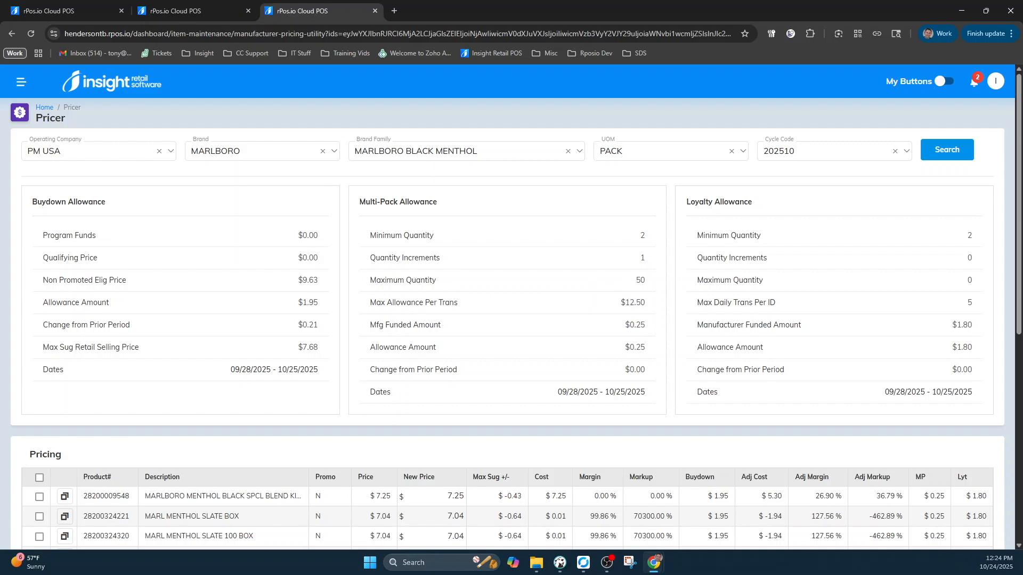
{"action": "left_click", "coordinate": [183, 12]}
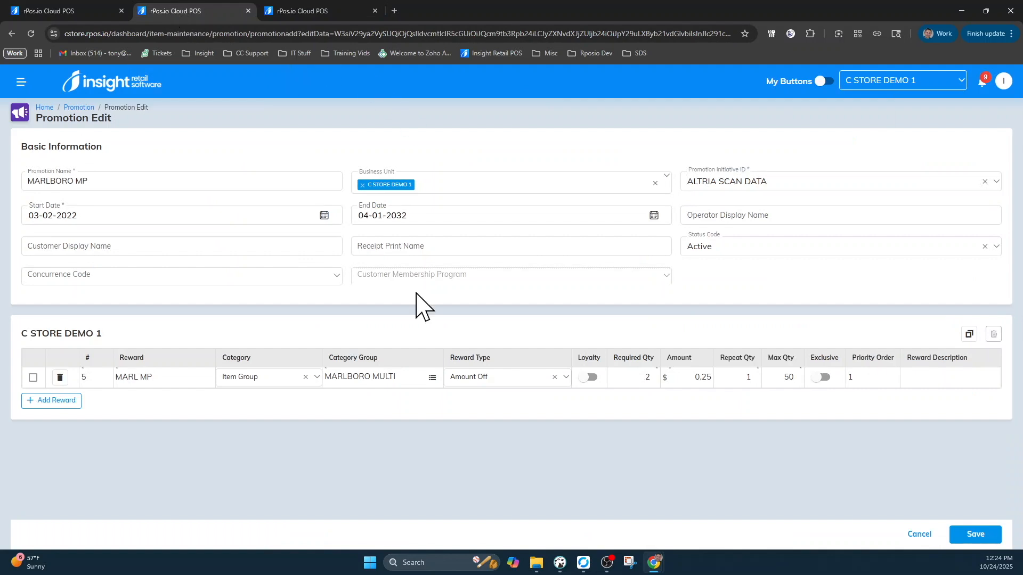
Review the promotion's name, initiative options, start and end dates, and reward name
{"action": "left_click", "coordinate": [50, 182]}
{"action": "left_click", "coordinate": [775, 187]}
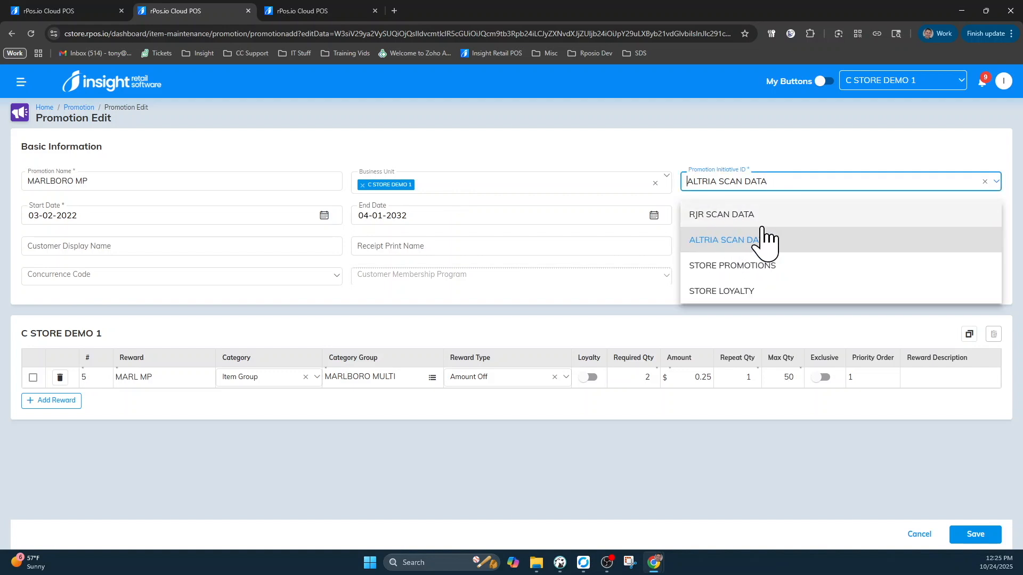
{"action": "left_click", "coordinate": [790, 156]}
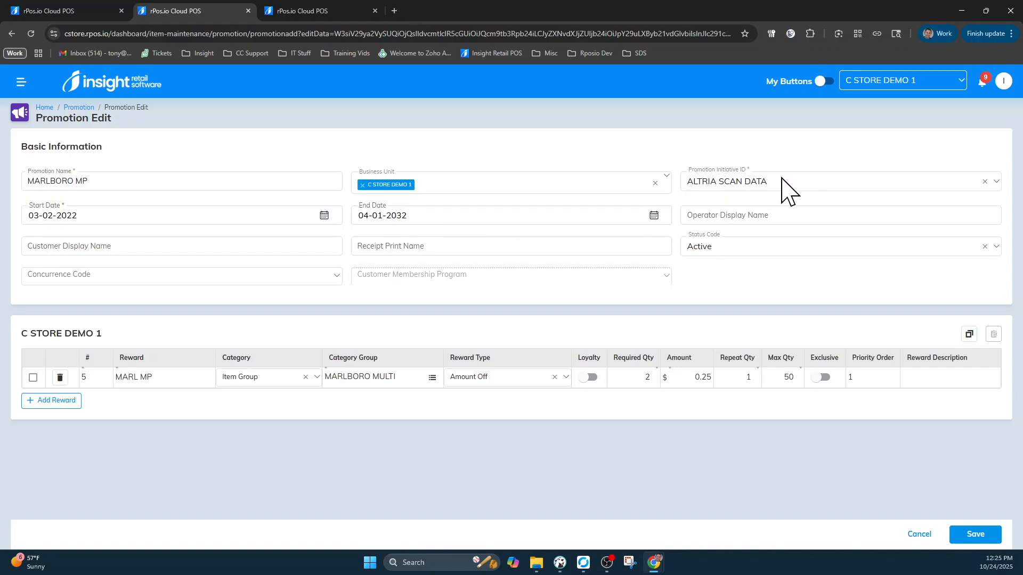
{"action": "left_click", "coordinate": [22, 220]}
{"action": "key", "text": "Tab"}
{"action": "left_click_drag", "start_coordinate": [155, 379], "coordinate": [121, 380]}
{"action": "left_click", "coordinate": [146, 414]}
Set the reward's category to Item Group and its category group to MARLBORO MULTI
{"action": "left_click", "coordinate": [245, 378]}
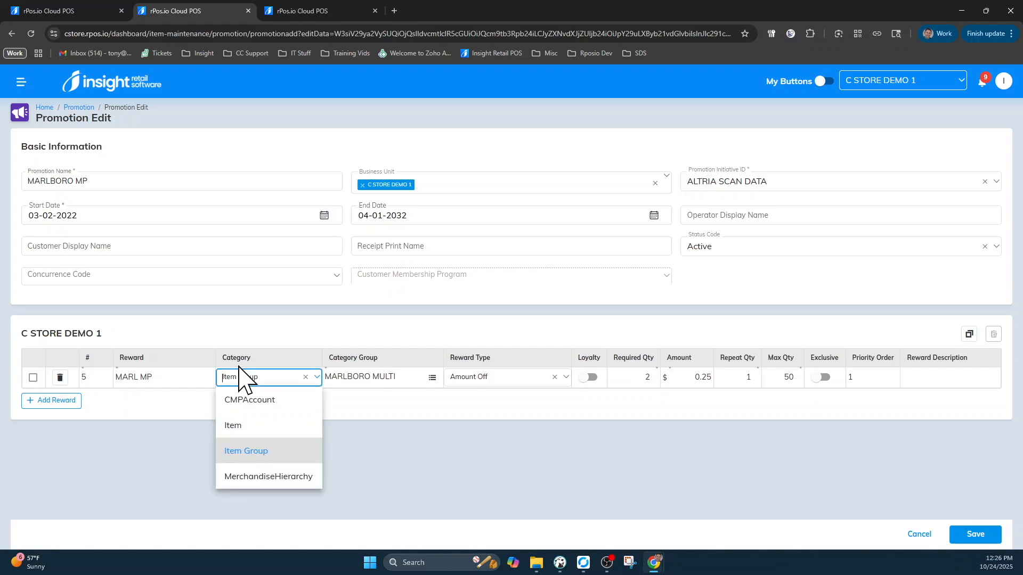
{"action": "left_click", "coordinate": [258, 451]}
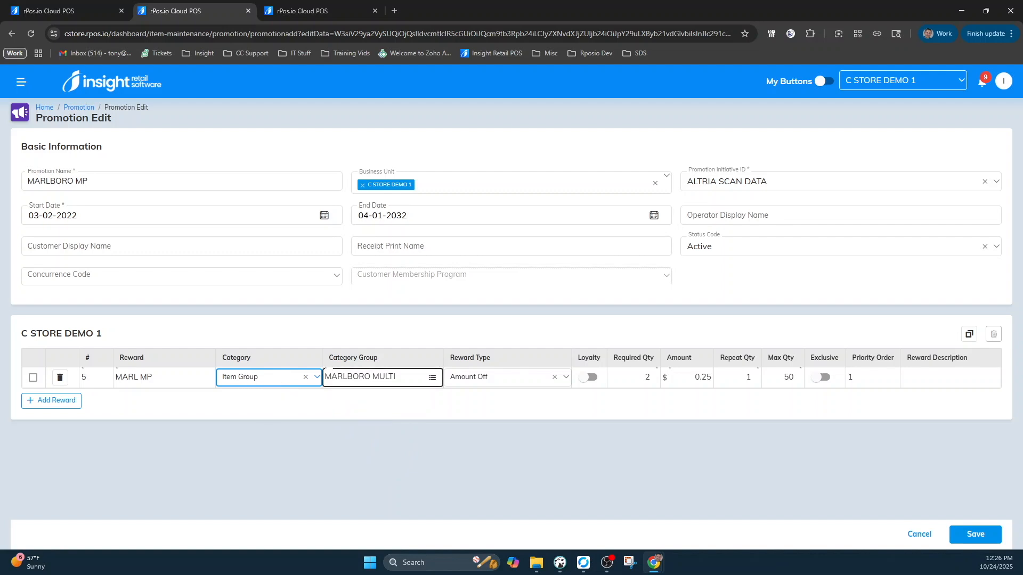
{"action": "left_click", "coordinate": [432, 378]}
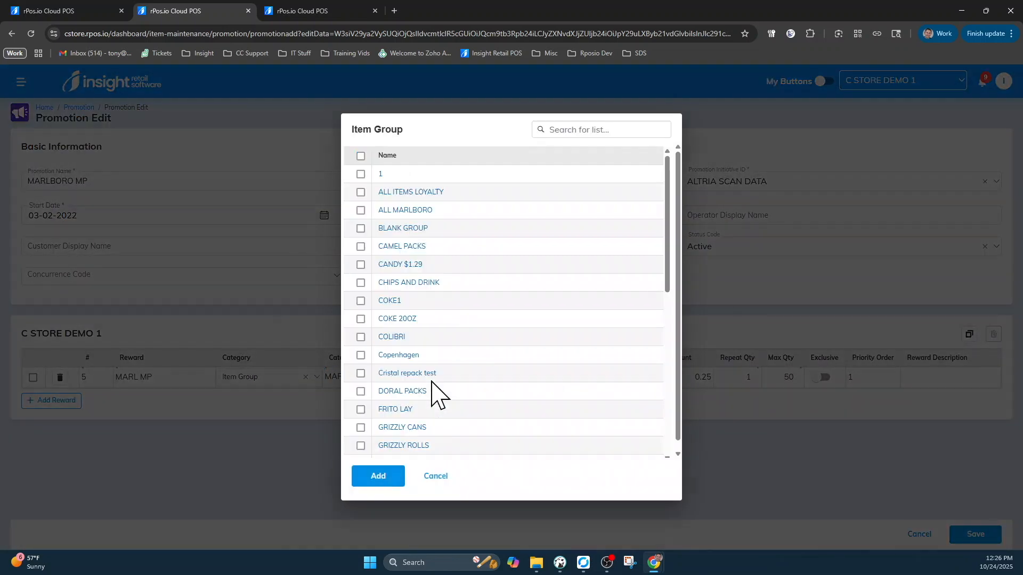
{"action": "scroll", "coordinate": [475, 315], "scroll_direction": "down", "scroll_amount": 5}
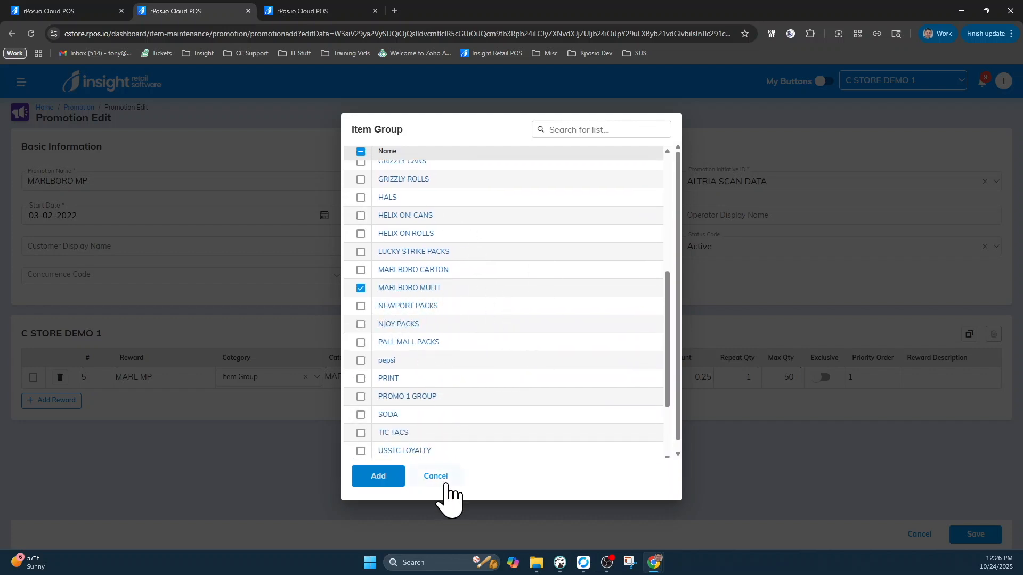
{"action": "left_click", "coordinate": [379, 477]}
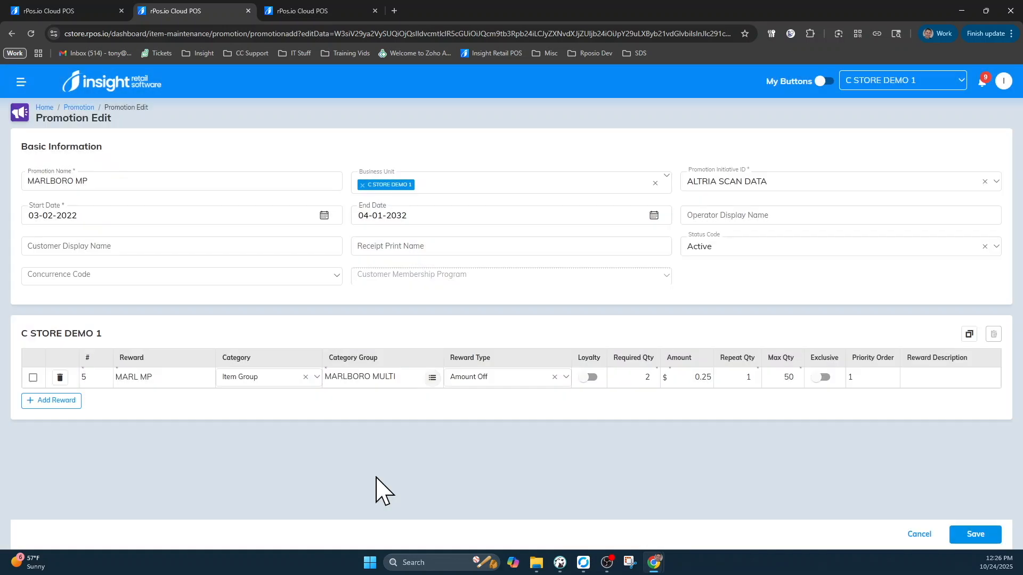
Examine the MARL MP reward's type options, required quantity, amount, repeat quantity and maximum quantity
{"action": "left_click", "coordinate": [497, 378]}
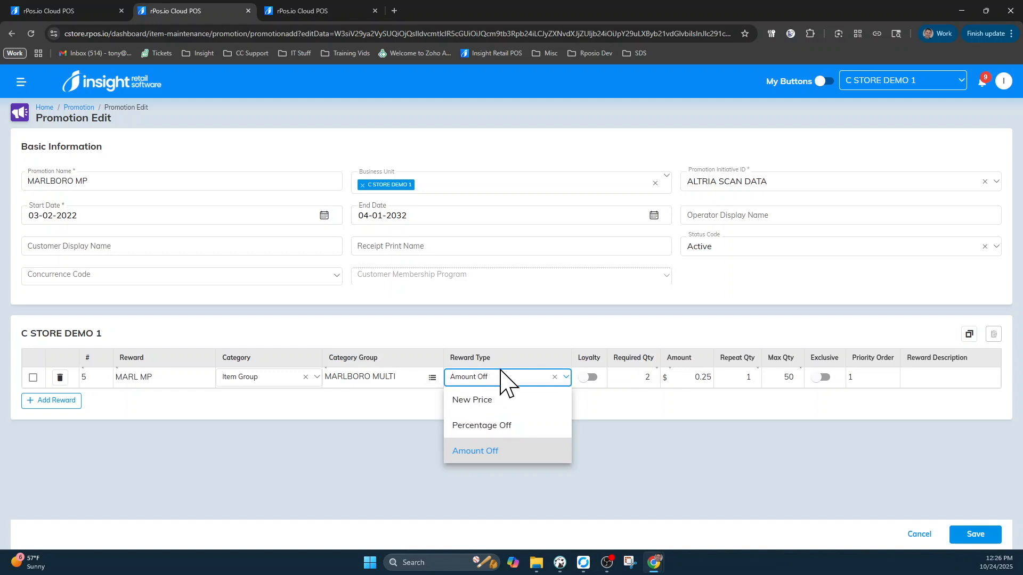
{"action": "left_click", "coordinate": [539, 324]}
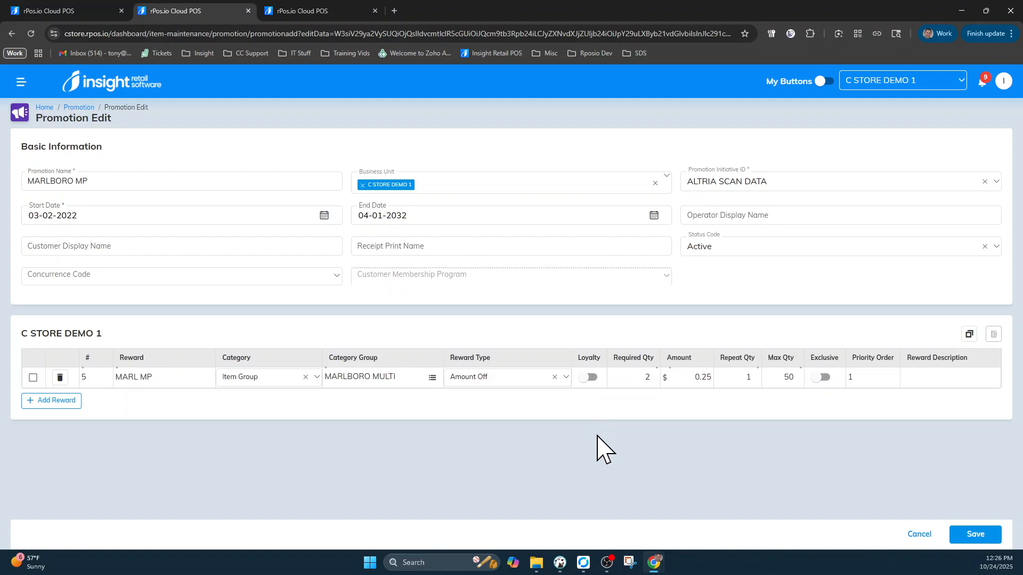
{"action": "left_click", "coordinate": [637, 377]}
{"action": "left_click", "coordinate": [683, 381]}
{"action": "key", "text": "Tab"}
{"action": "left_click", "coordinate": [783, 356]}
{"action": "left_click", "coordinate": [679, 484]}
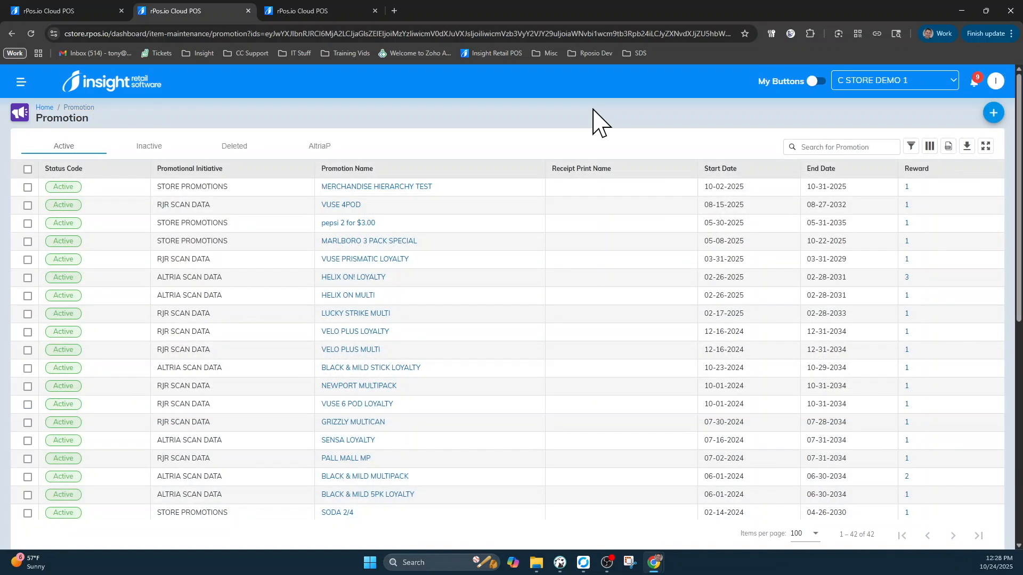
Search the promotions for "marl" and open the MARLBORO LOYALTY promotion for editing
{"action": "left_click", "coordinate": [842, 147]}
{"action": "type", "text": "marl"}
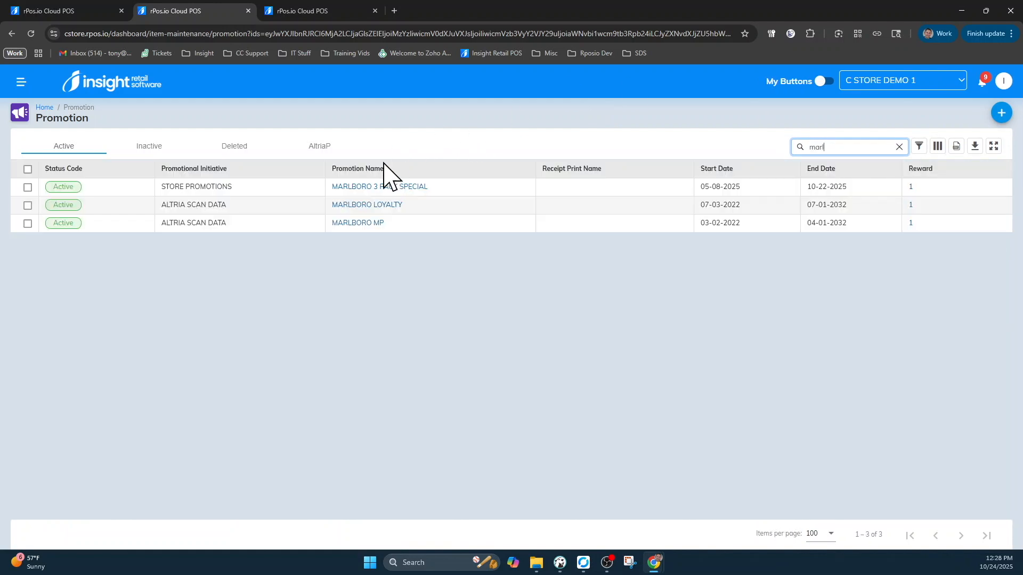
{"action": "left_click", "coordinate": [367, 205]}
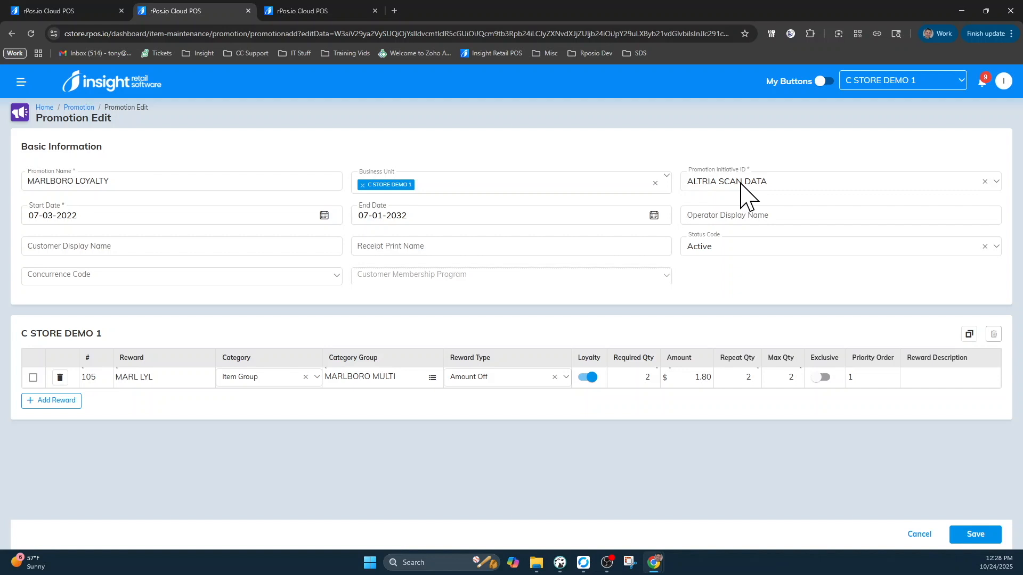
Review the MARLBORO LOYALTY promotion's start date, reward name and category group
{"action": "left_click", "coordinate": [63, 215]}
{"action": "key", "text": "Tab"}
{"action": "left_click_drag", "start_coordinate": [154, 378], "coordinate": [118, 384]}
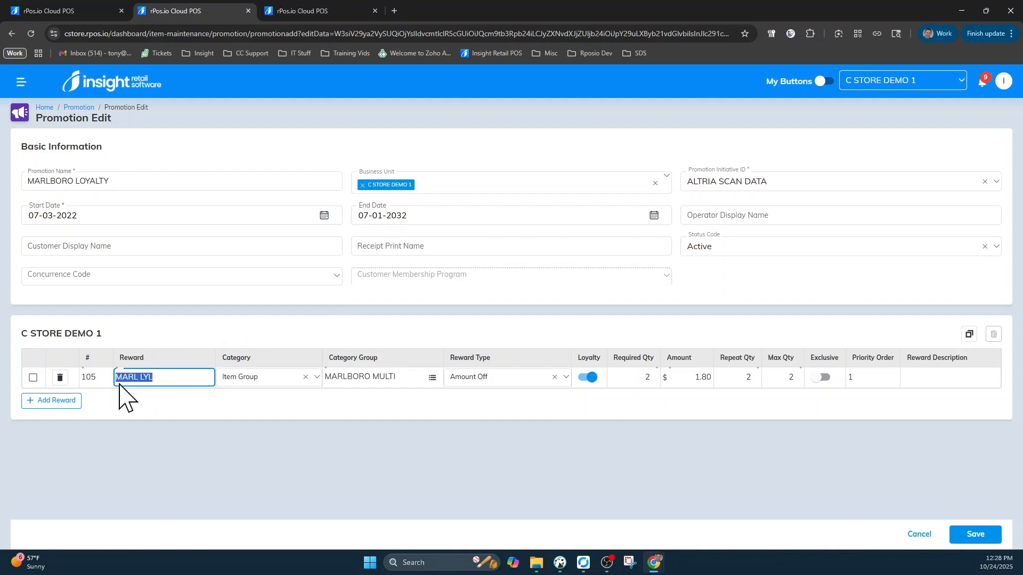
{"action": "left_click", "coordinate": [210, 409]}
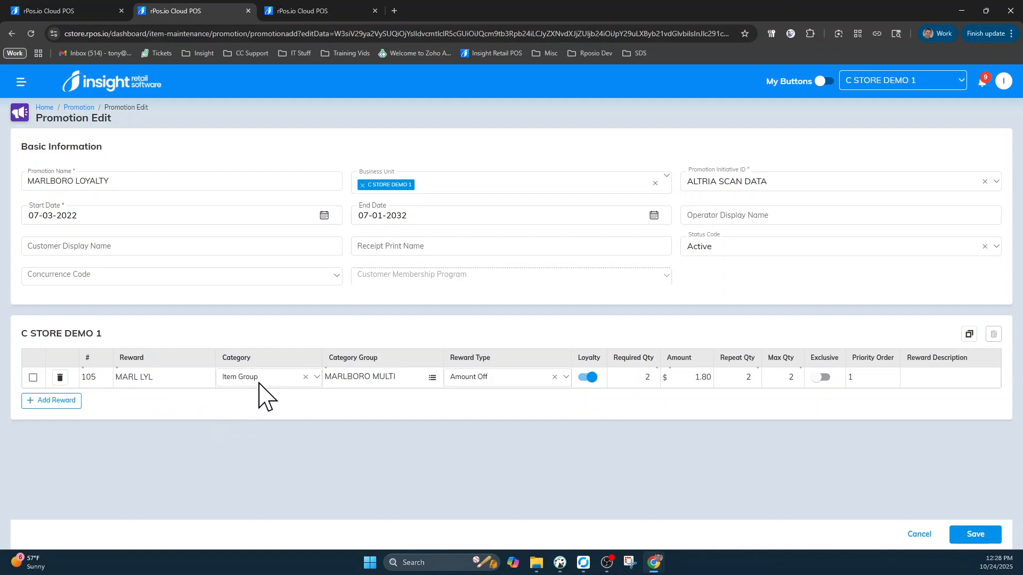
{"action": "left_click", "coordinate": [349, 378]}
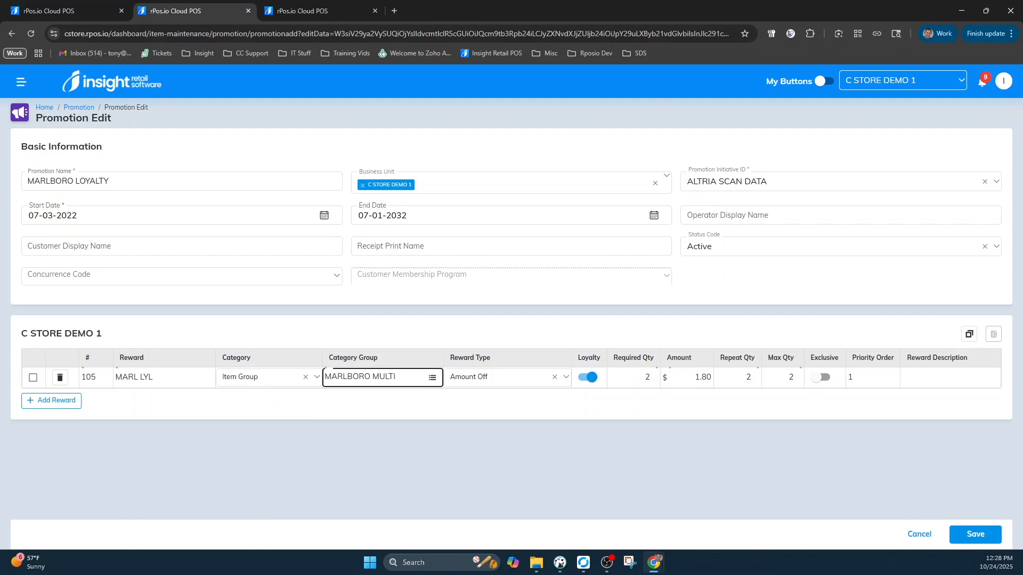
{"action": "left_click", "coordinate": [369, 390]}
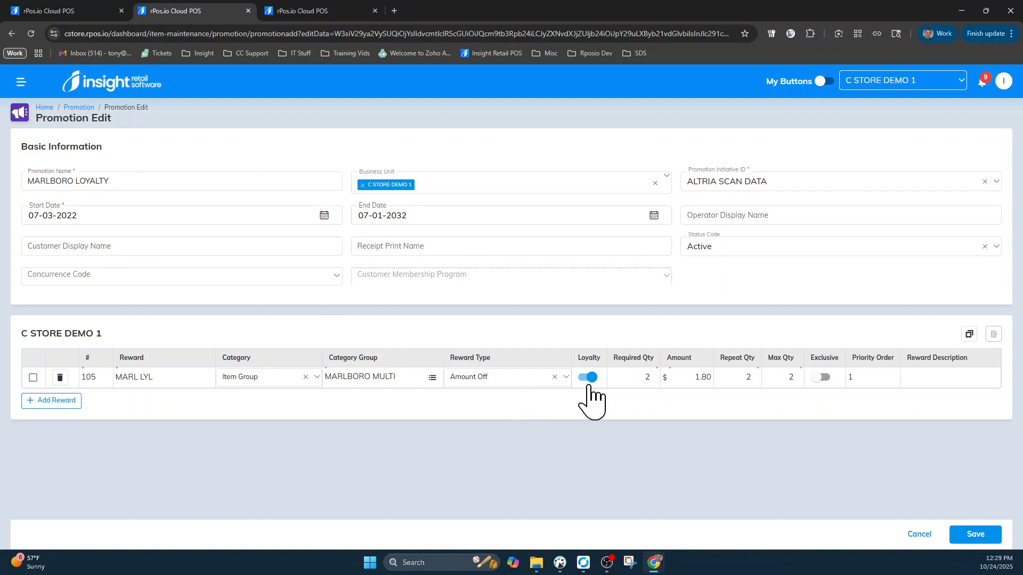
Examine the loyalty reward's required quantity, amount, repeat quantity and maximum quantity
{"action": "left_click", "coordinate": [636, 377]}
{"action": "left_click", "coordinate": [673, 381]}
{"action": "left_click", "coordinate": [726, 382]}
{"action": "left_click", "coordinate": [788, 379]}
{"action": "left_click", "coordinate": [668, 380]}
{"action": "left_click", "coordinate": [785, 378]}
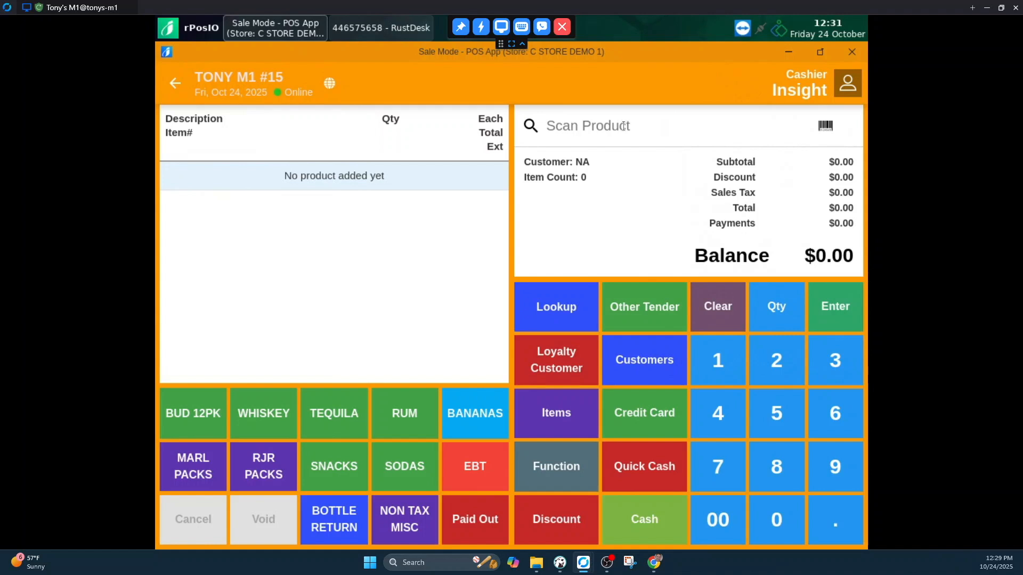
Switch to the register's POS App, sign the cashier out and enter the user ID
{"action": "left_click", "coordinate": [848, 84]}
{"action": "left_click", "coordinate": [810, 114]}
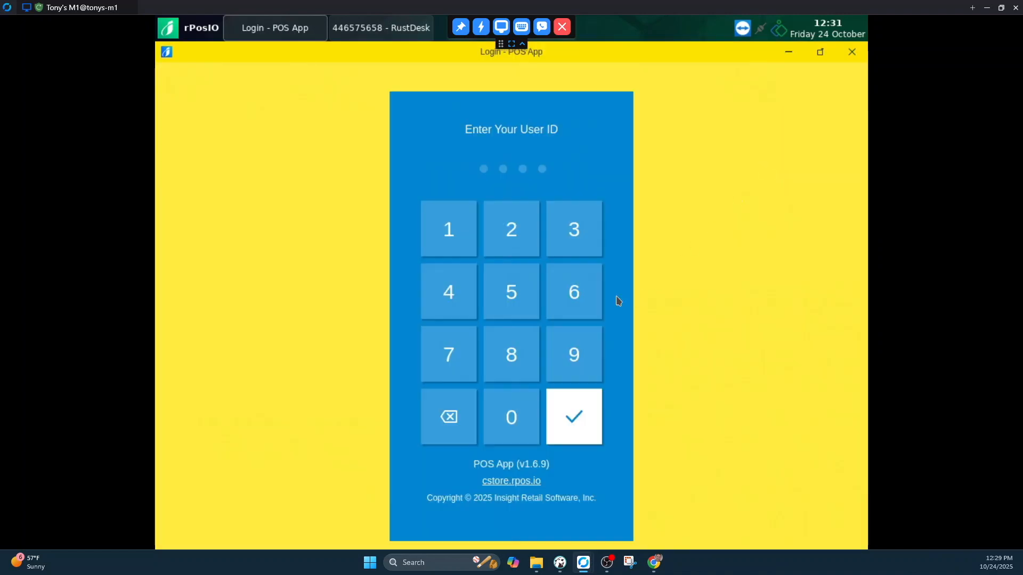
{"action": "left_click", "coordinate": [562, 359]}
{"action": "left_click", "coordinate": [561, 359]}
{"action": "left_click", "coordinate": [561, 359]}
{"action": "left_click", "coordinate": [561, 359]}
{"action": "left_click", "coordinate": [582, 411]}
Enter the cashier's password to sign in to the register and open Sale Mode
{"action": "left_click", "coordinate": [581, 347]}
{"action": "left_click", "coordinate": [582, 347]}
{"action": "left_click", "coordinate": [582, 347]}
{"action": "left_click", "coordinate": [582, 347]}
{"action": "left_click", "coordinate": [574, 407]}
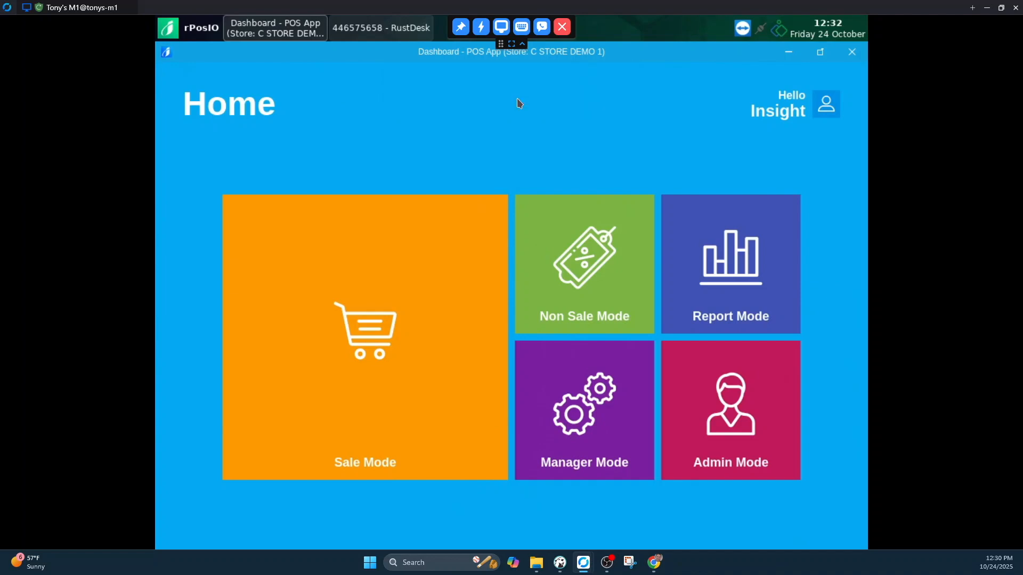
{"action": "left_click", "coordinate": [342, 352]}
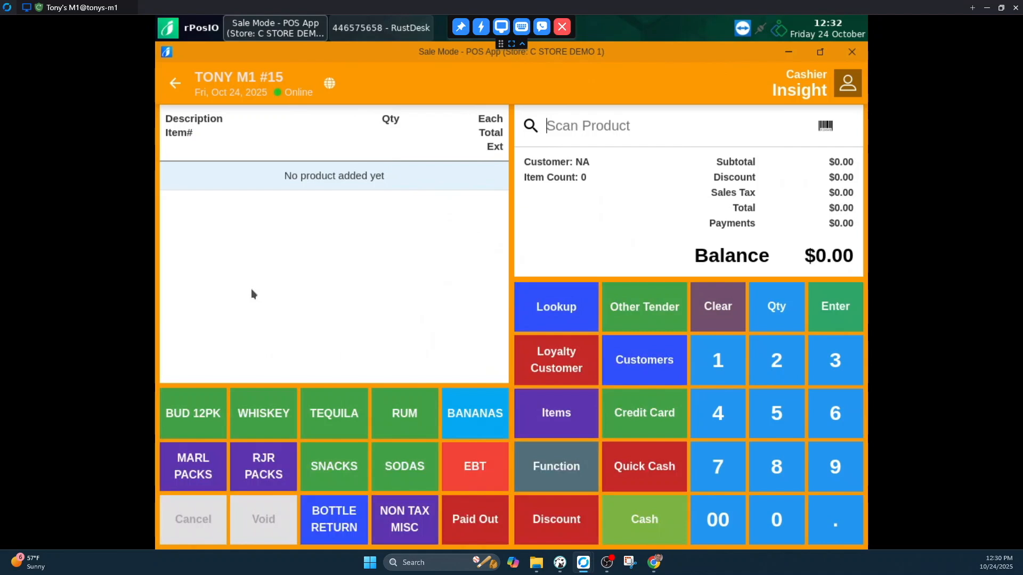
Add 2 packs of MARLBORO KING SOFT from the Marlboro packs to the sale
{"action": "left_click", "coordinate": [778, 349]}
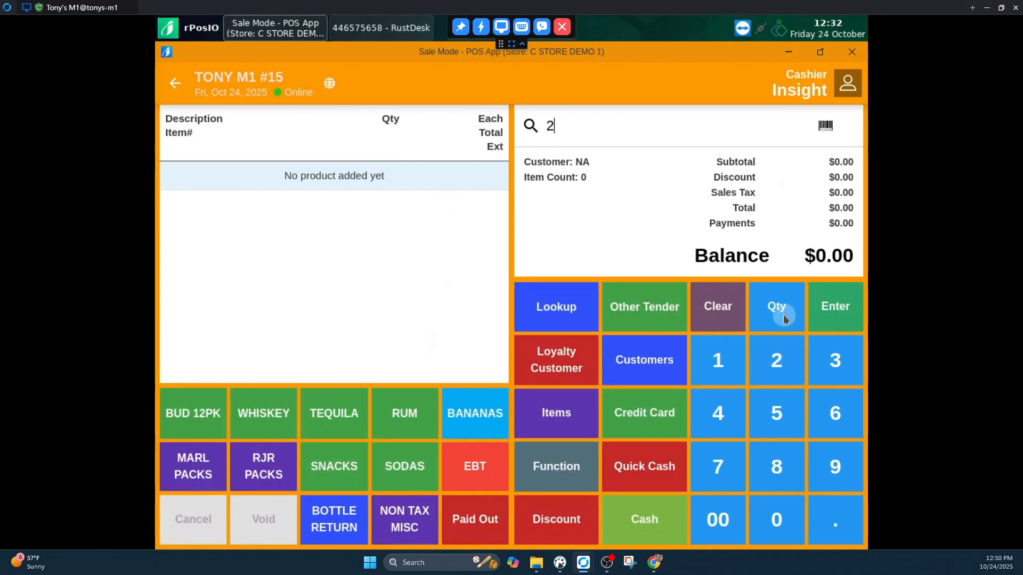
{"action": "left_click", "coordinate": [783, 315]}
{"action": "left_click", "coordinate": [193, 479]}
{"action": "left_click", "coordinate": [205, 356]}
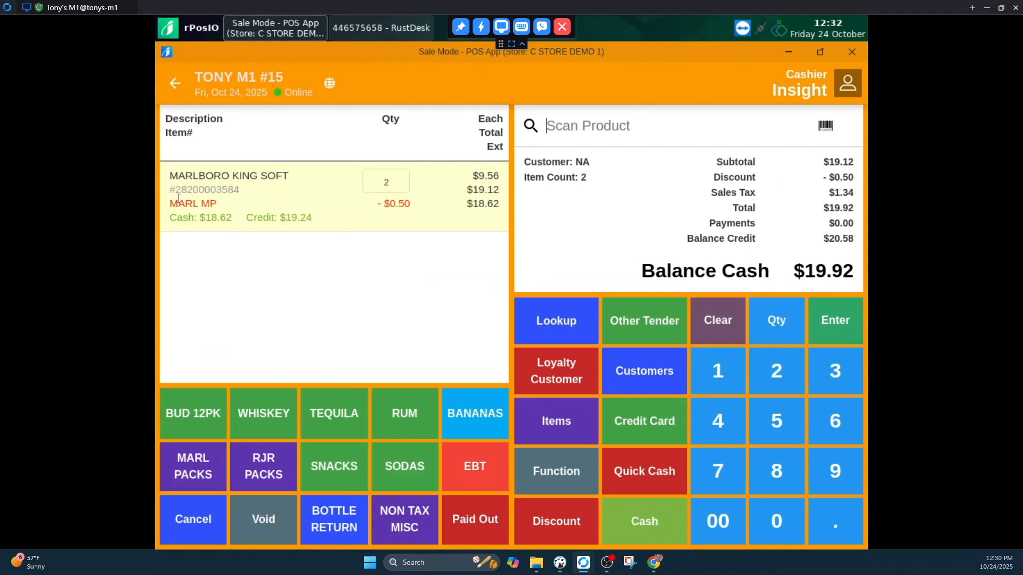
Set the quantity of MARLBORO KING SOFT in the sale to 3
{"action": "left_click", "coordinate": [393, 188]}
{"action": "left_click", "coordinate": [719, 331]}
{"action": "left_click", "coordinate": [836, 366]}
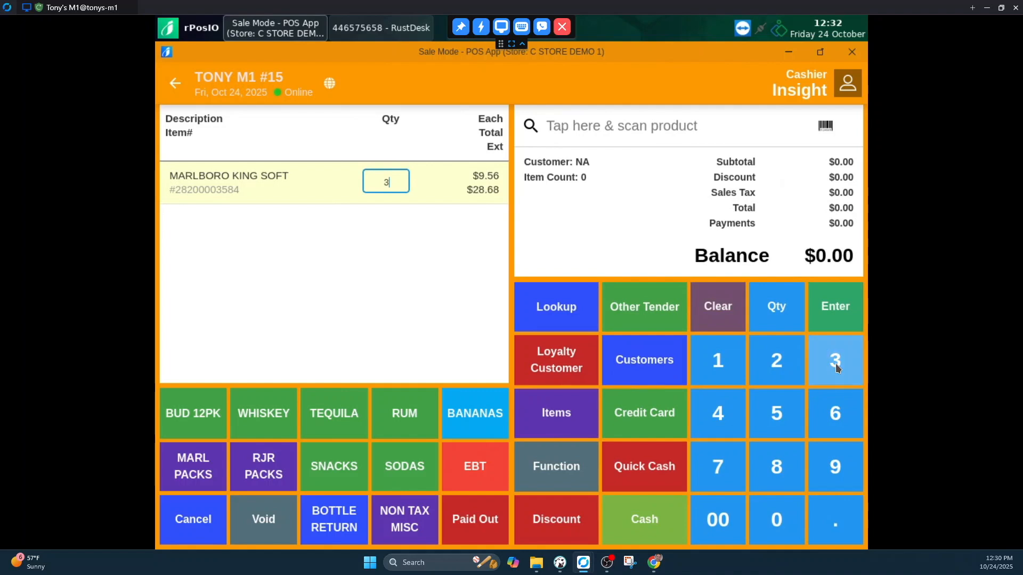
{"action": "left_click", "coordinate": [279, 316]}
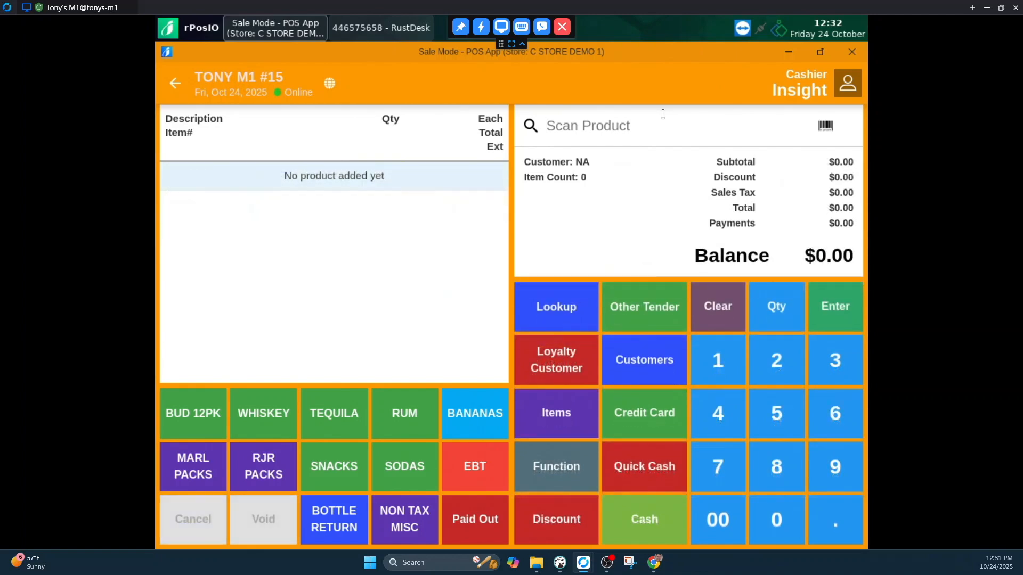
Find the second TEST record in the customer lookup and attach it to the sale
{"action": "left_click", "coordinate": [646, 357]}
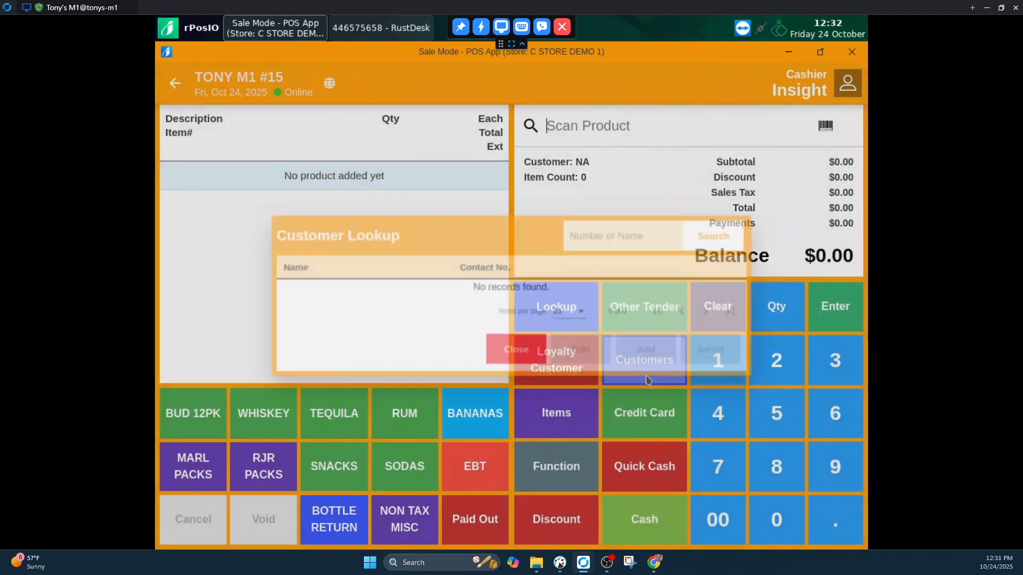
{"action": "left_click", "coordinate": [725, 432]}
{"action": "left_click", "coordinate": [724, 432]}
{"action": "left_click", "coordinate": [725, 431]}
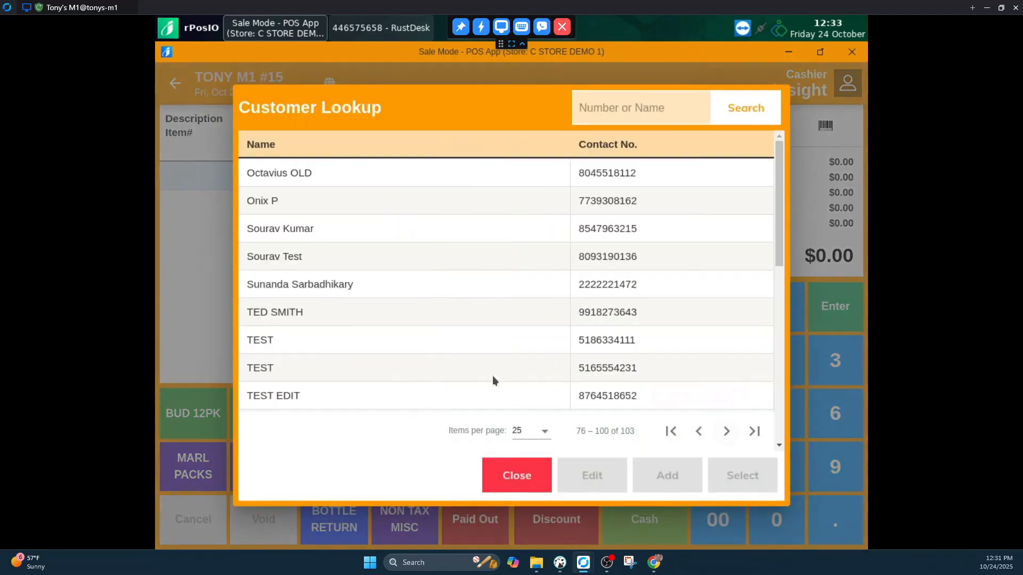
{"action": "left_click", "coordinate": [493, 376]}
{"action": "left_click", "coordinate": [718, 476]}
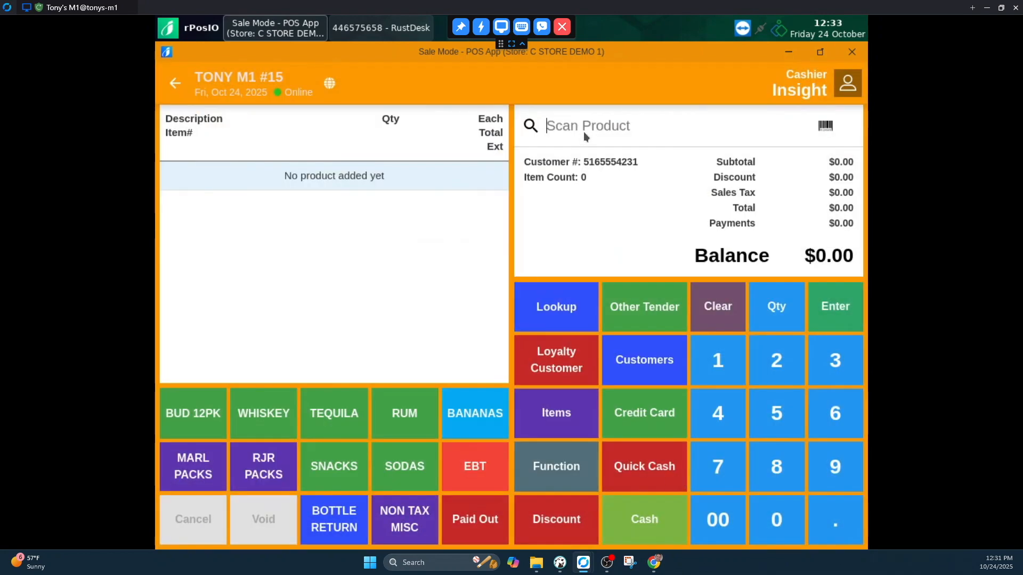
Add 2 packs of MARLBORO SMTH 100 MEN BOX to the customer's sale
{"action": "left_click", "coordinate": [772, 351]}
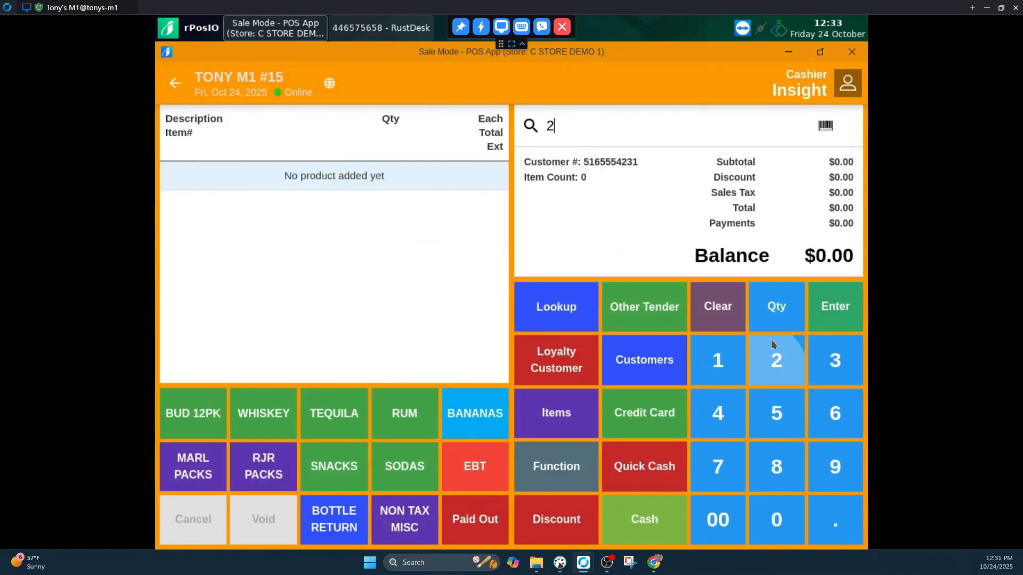
{"action": "left_click", "coordinate": [778, 301]}
{"action": "left_click", "coordinate": [208, 462]}
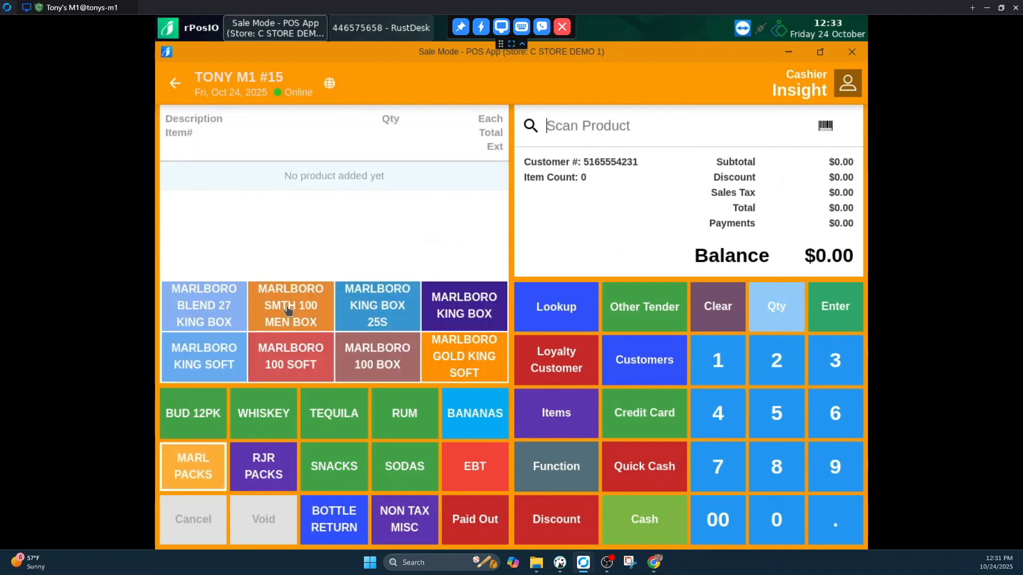
{"action": "left_click", "coordinate": [253, 333]}
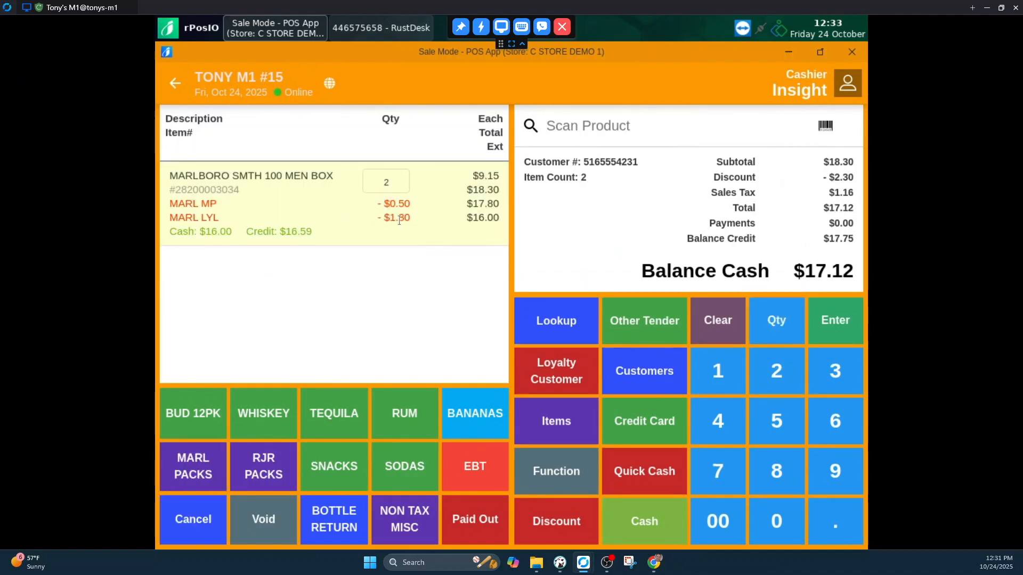
Set the quantity of MARLBORO SMTH 100 MEN BOX in the sale to 3
{"action": "left_click", "coordinate": [394, 188]}
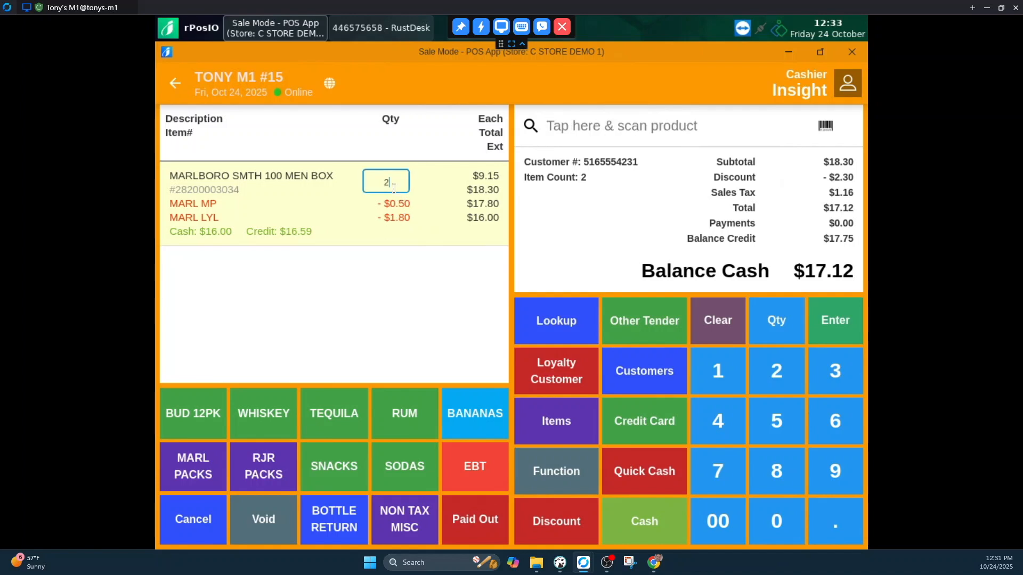
{"action": "left_click", "coordinate": [723, 323]}
{"action": "left_click", "coordinate": [823, 357]}
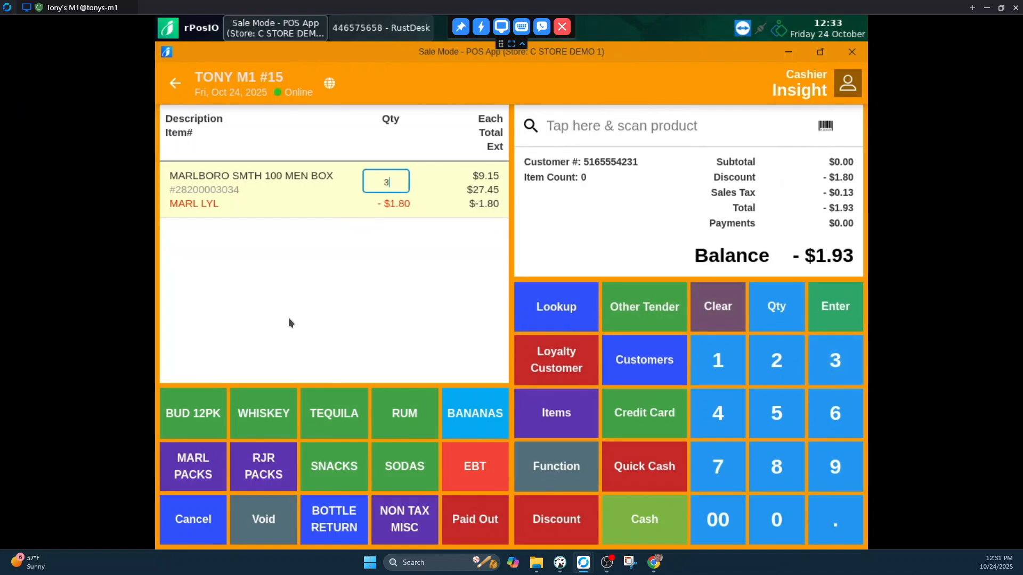